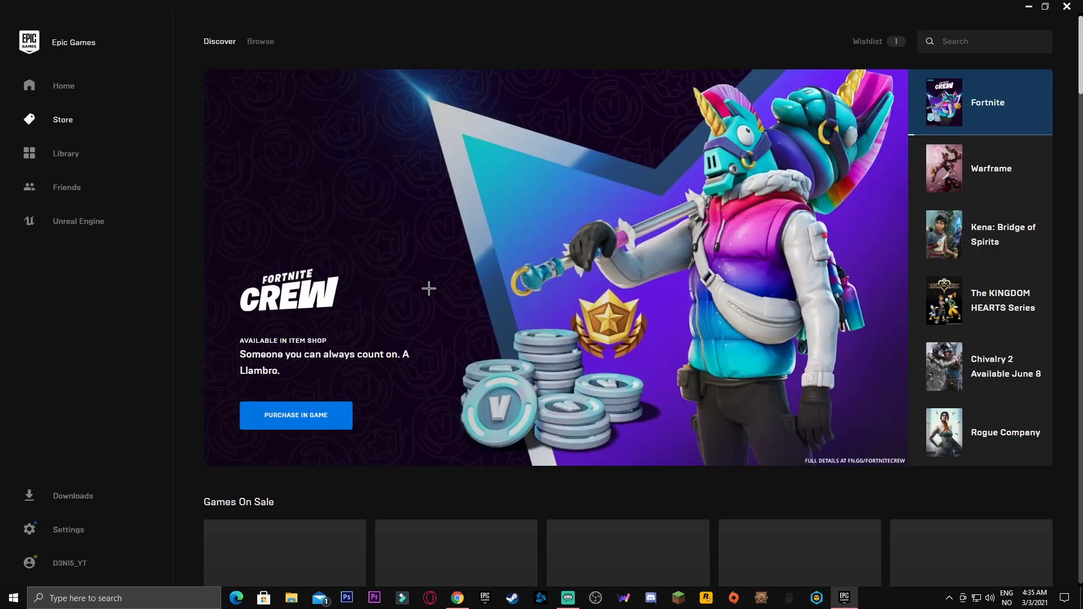
Step: Verify Fortnite's game files from the library's options for the game and close the launcher
click(72, 156)
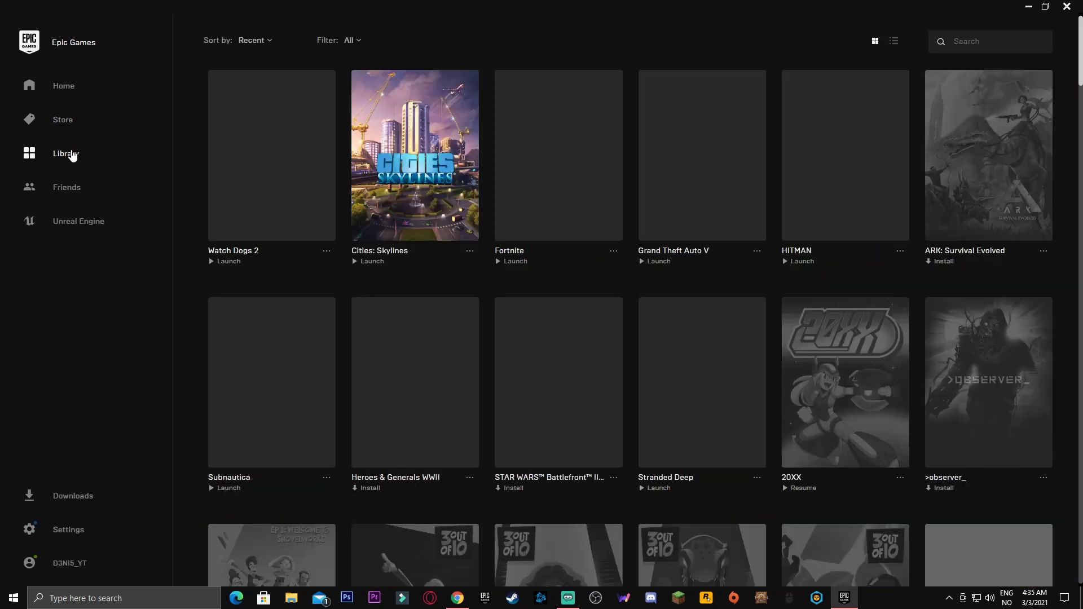
click(614, 251)
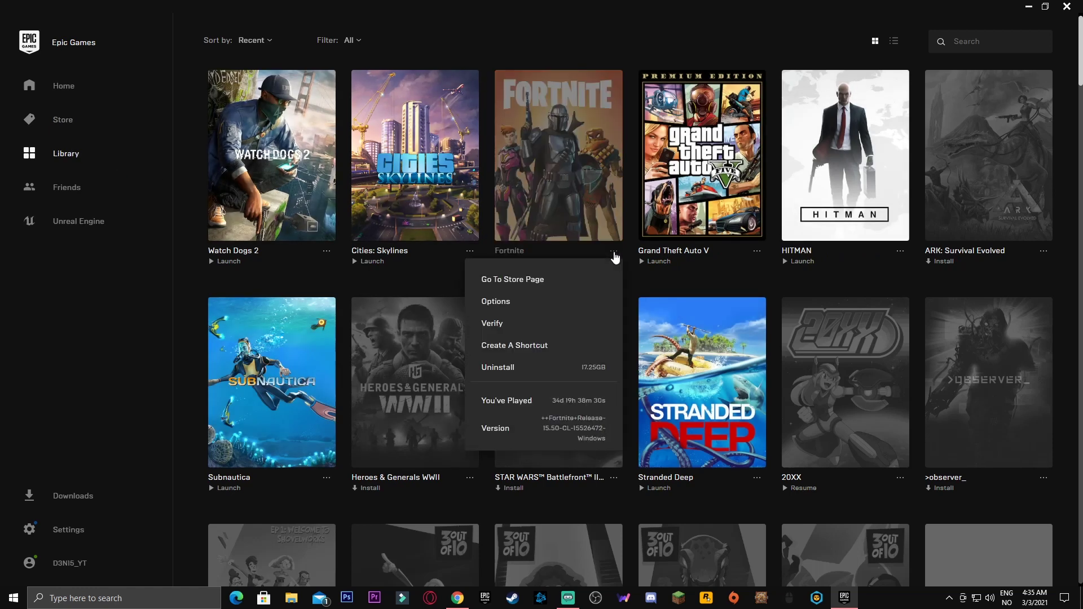
click(492, 324)
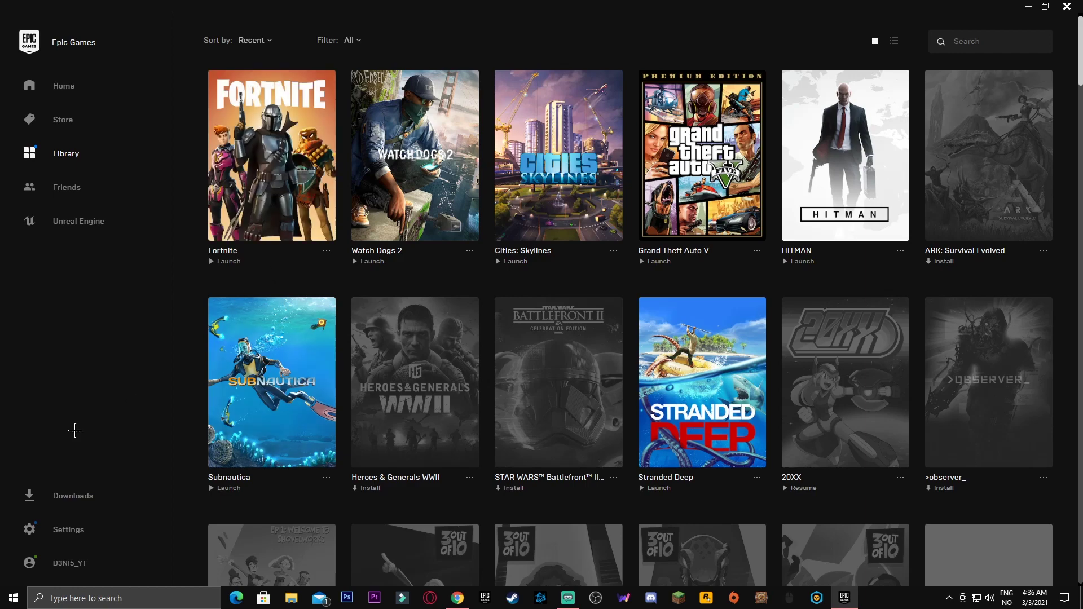
click(1067, 6)
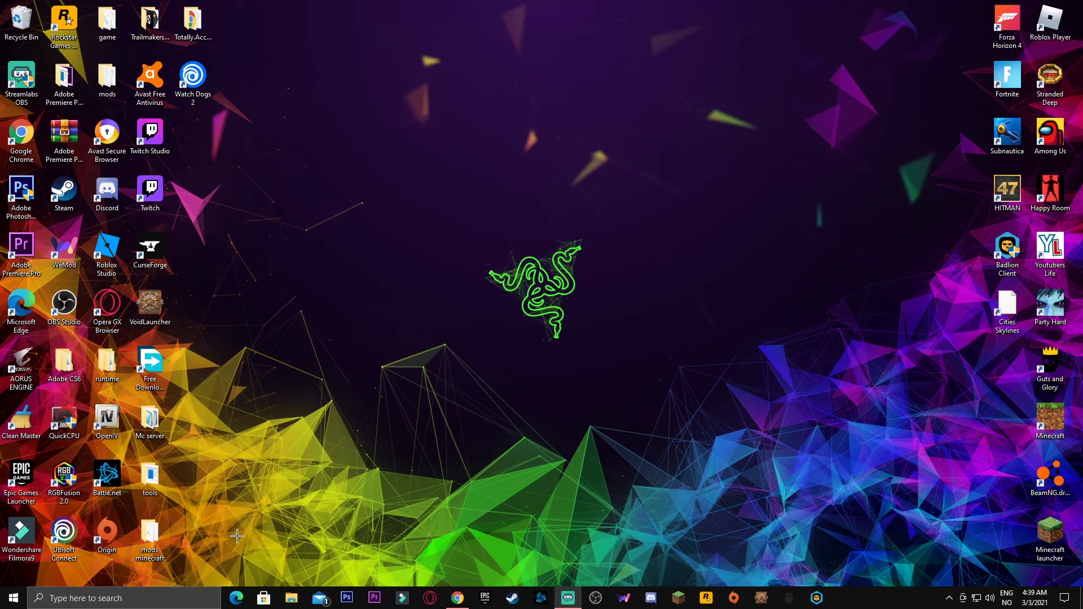
Step: In File Explorer, open the EasyAntiCheat folder under Fortnite\FortniteGame\Binaries\Win64 on Local Disk (F:)
click(291, 598)
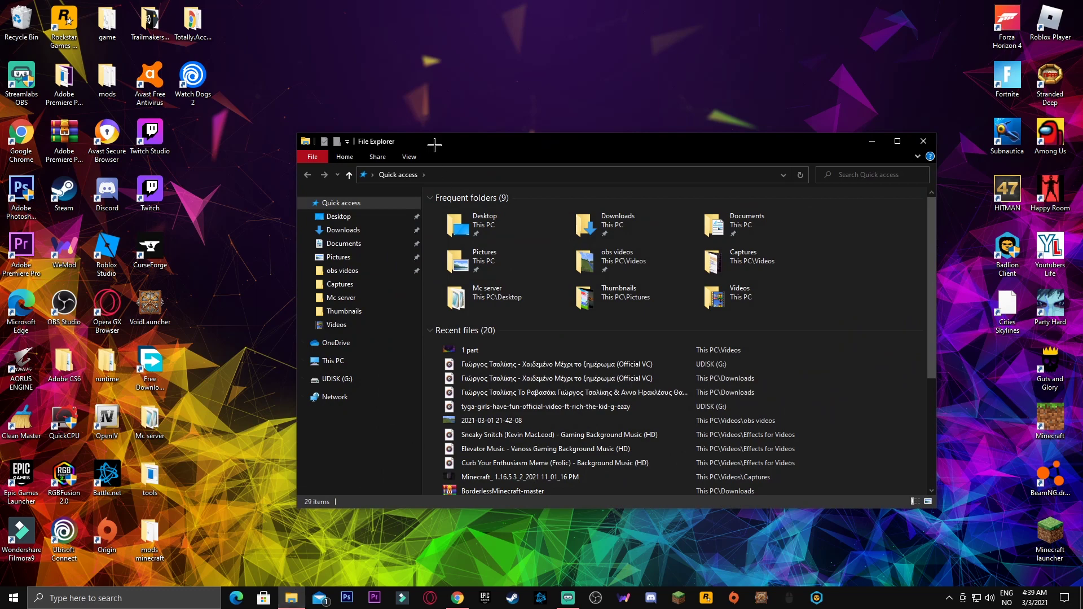
drag(439, 148, 425, 114)
click(324, 336)
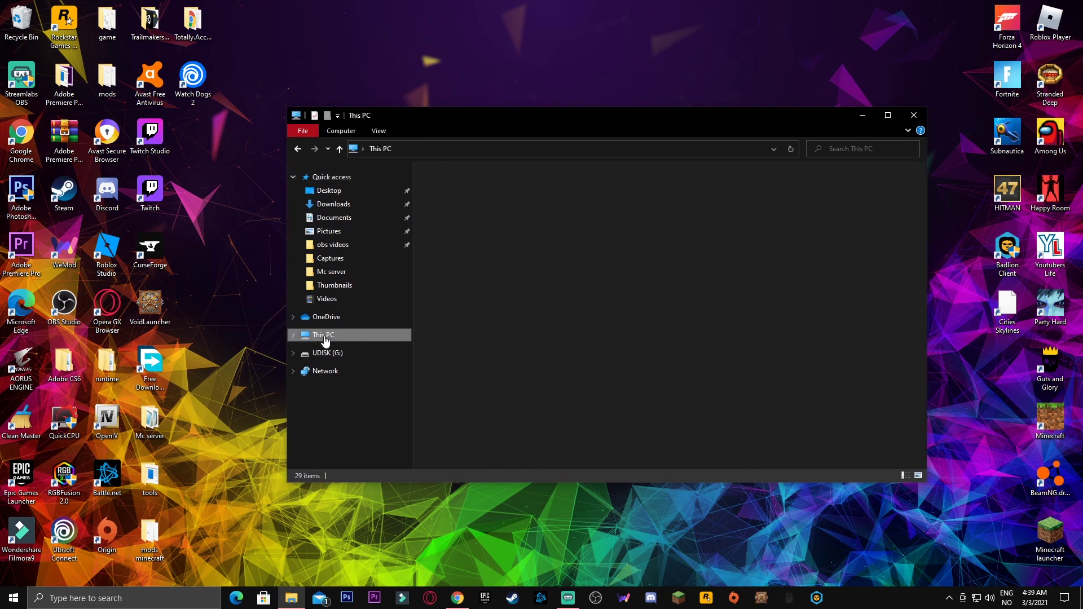
double_click(536, 337)
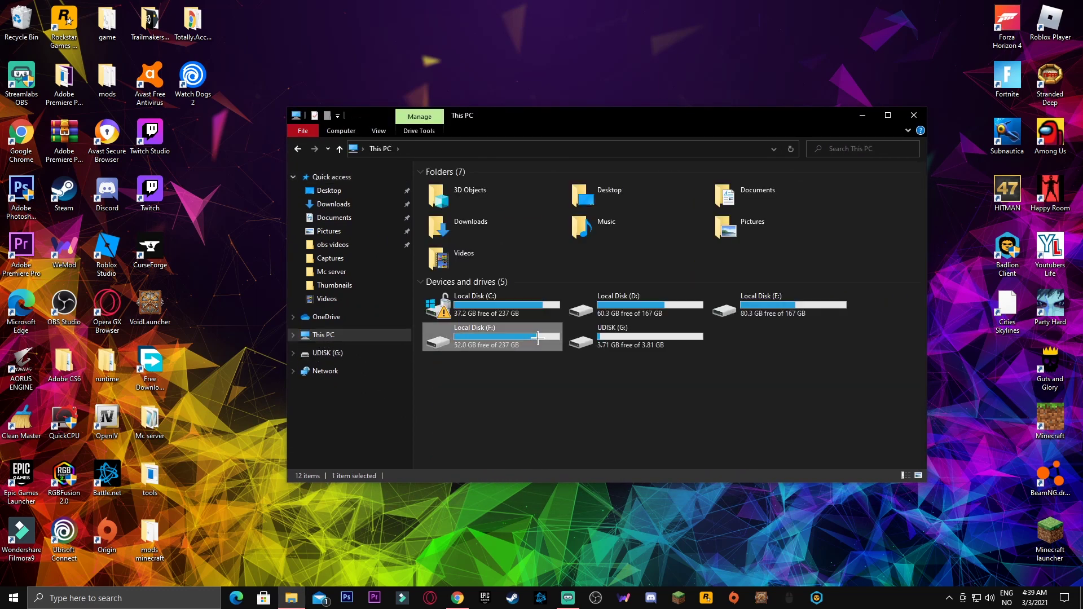
double_click(447, 185)
double_click(455, 209)
double_click(447, 185)
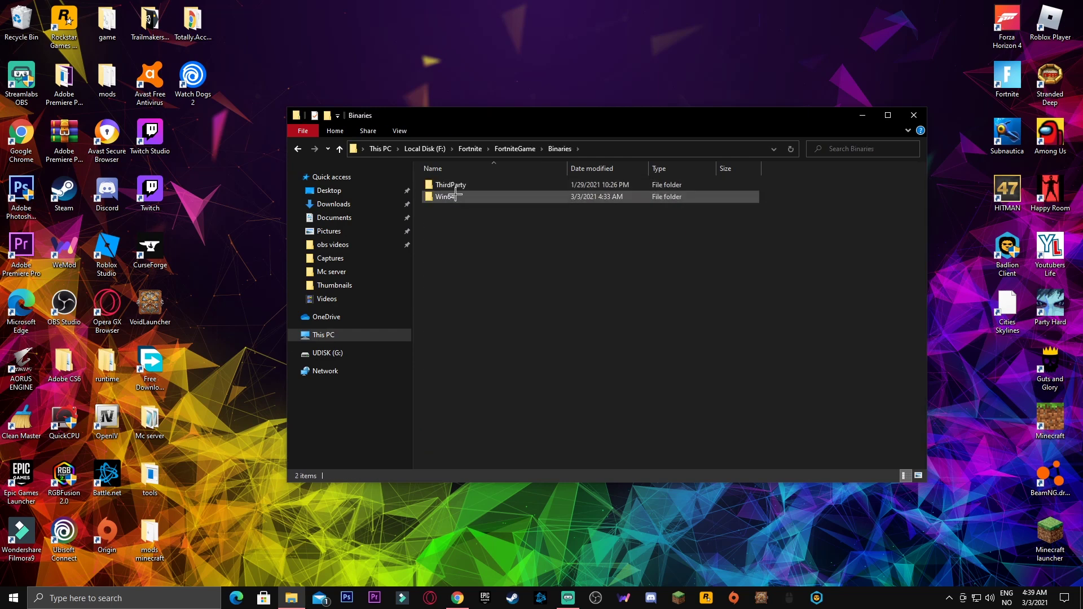
double_click(455, 197)
double_click(455, 197)
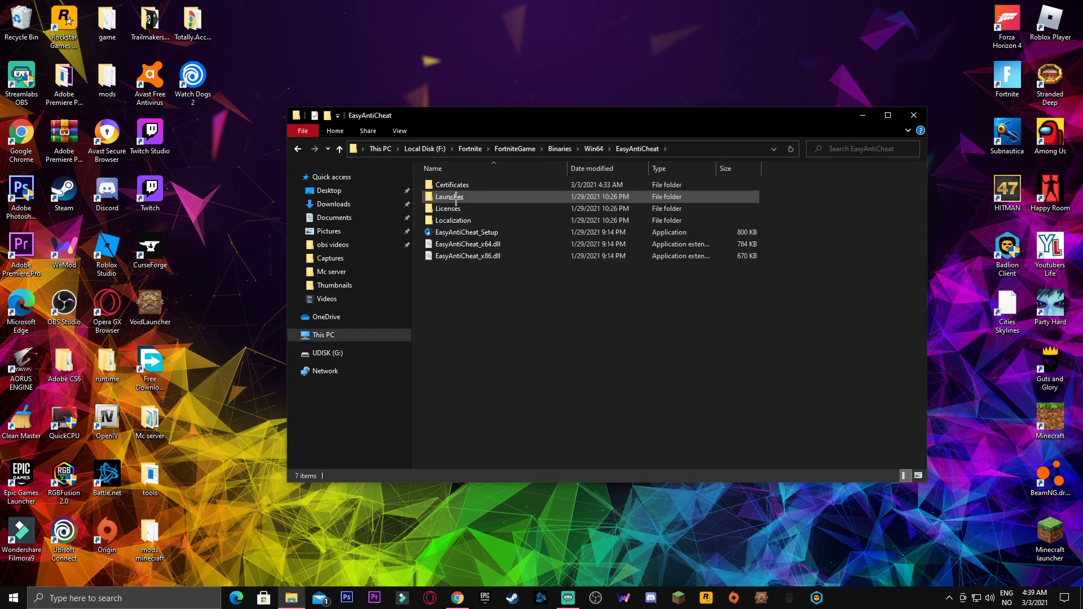
Step: Run EasyAntiCheat_Setup, repair the service for Current (Game 217), and finish the setup
double_click(466, 233)
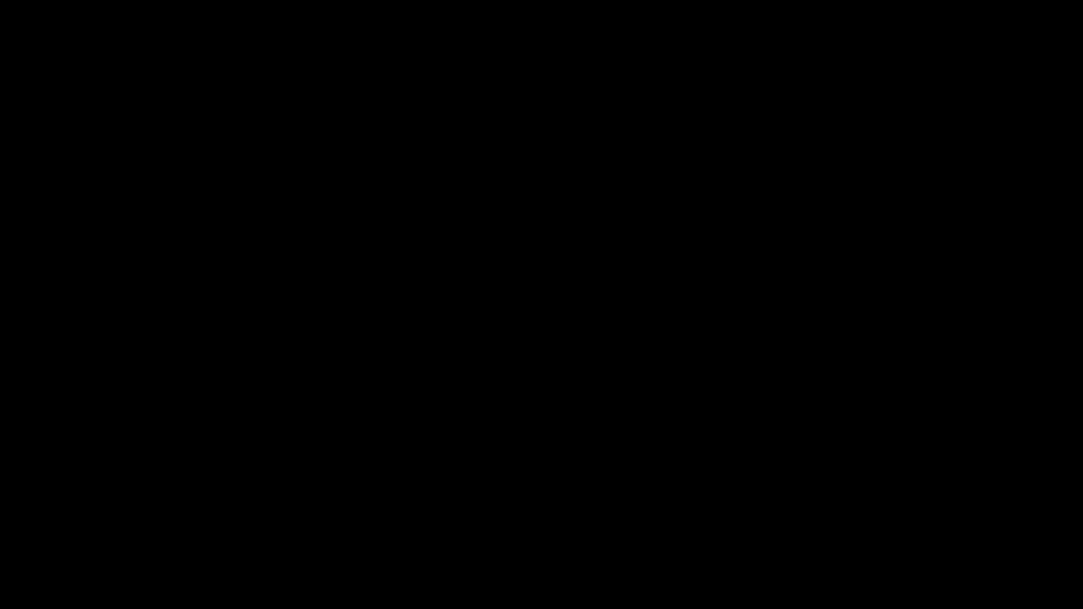
click(500, 353)
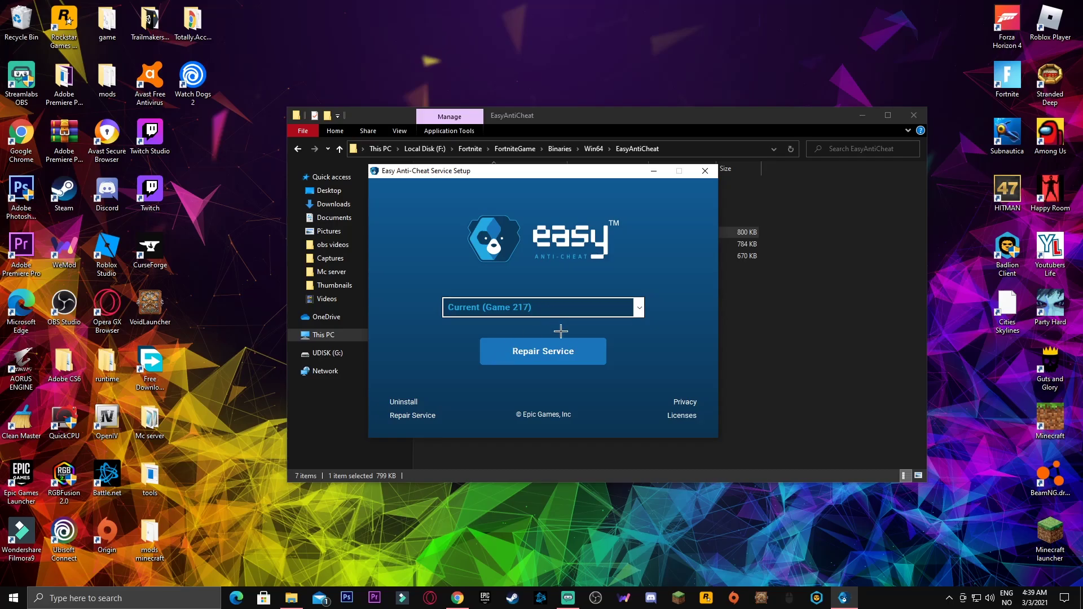
click(559, 307)
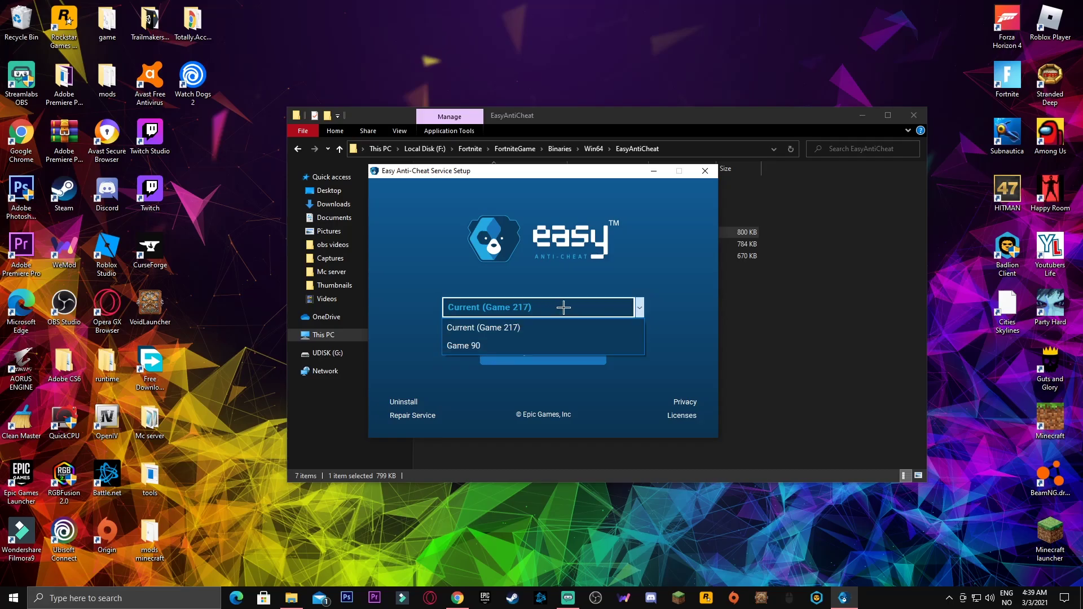
click(564, 307)
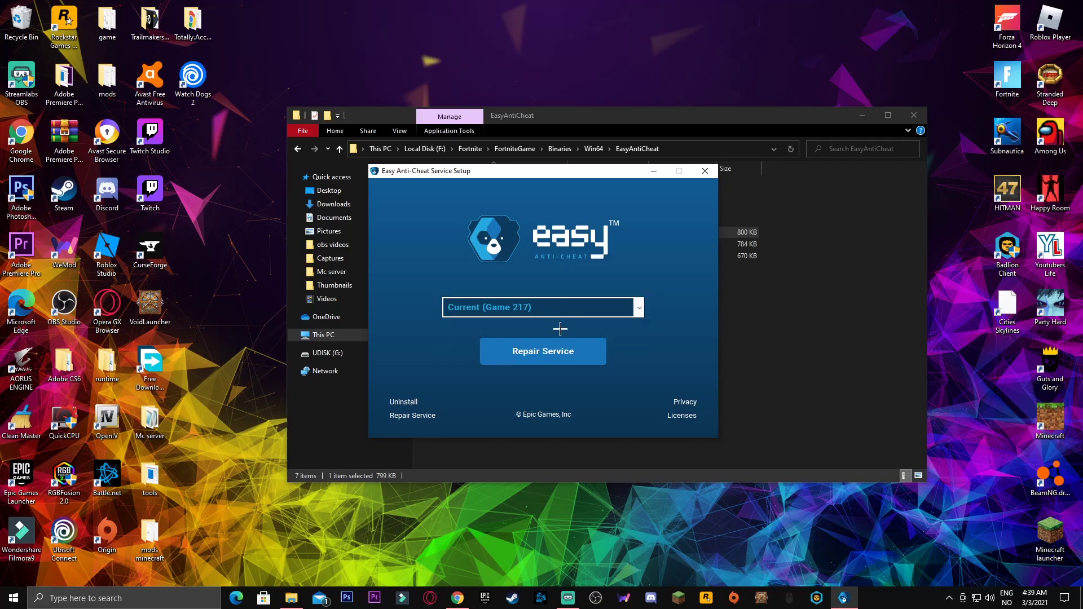
click(541, 351)
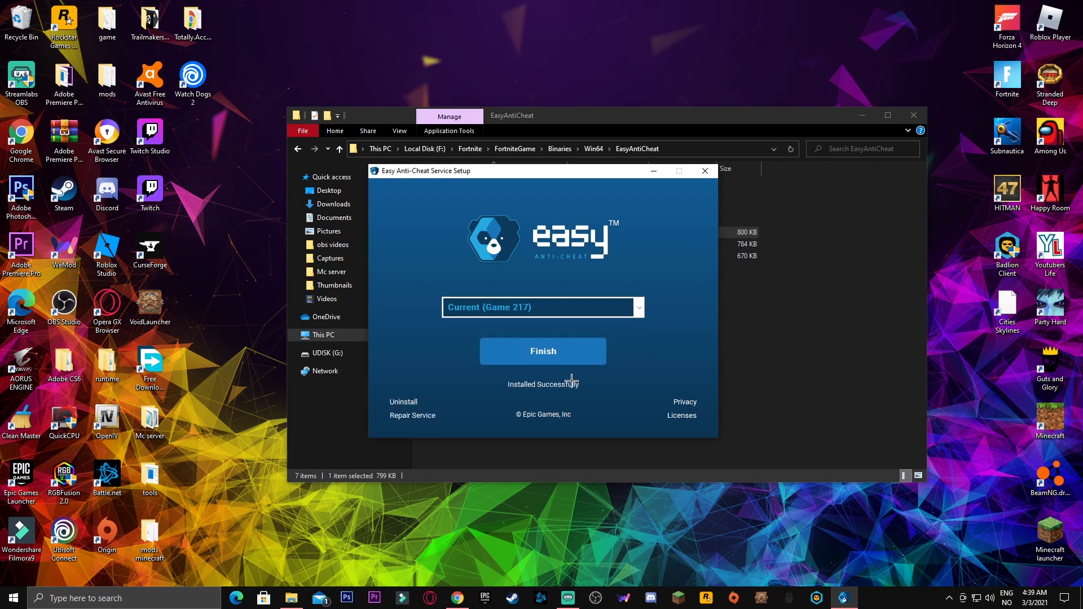
click(543, 351)
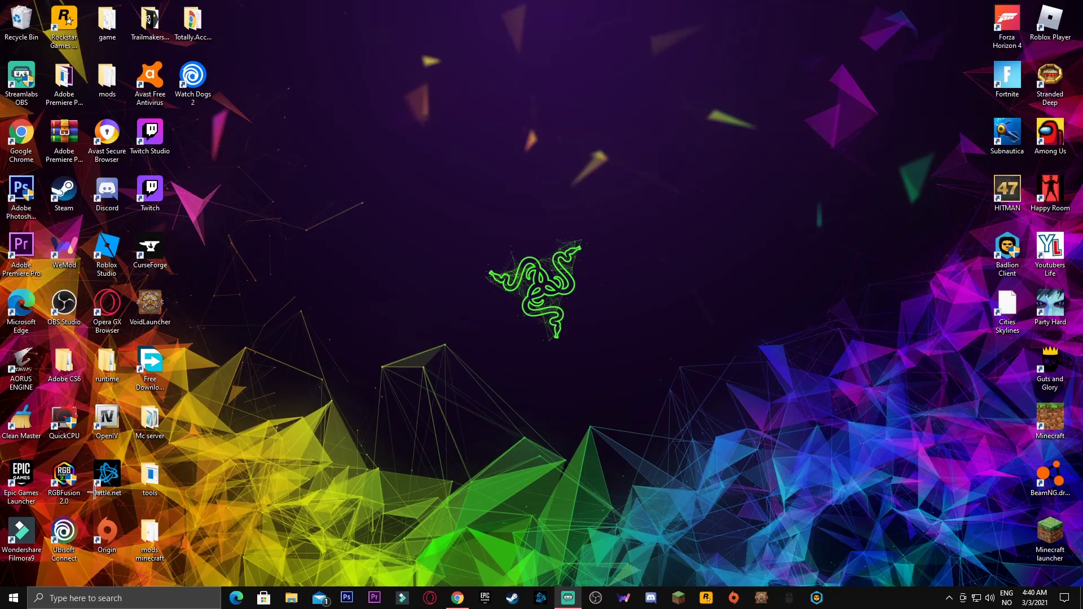
Step: In a new File Explorer window, open Fortnite\FortniteGame\Binaries\Win64 on Local Disk (F:)
click(291, 598)
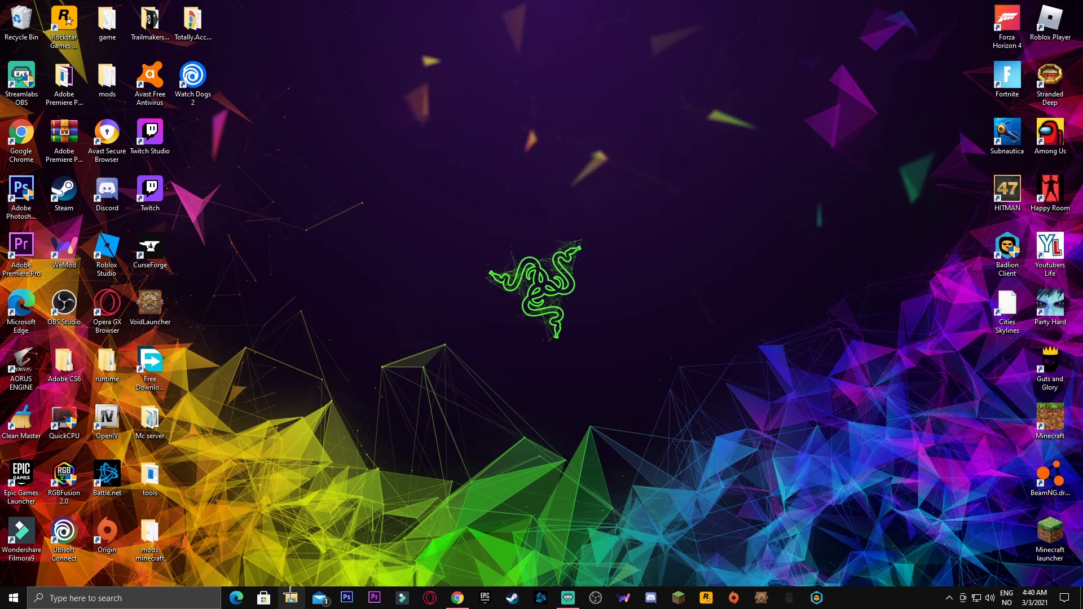
click(323, 335)
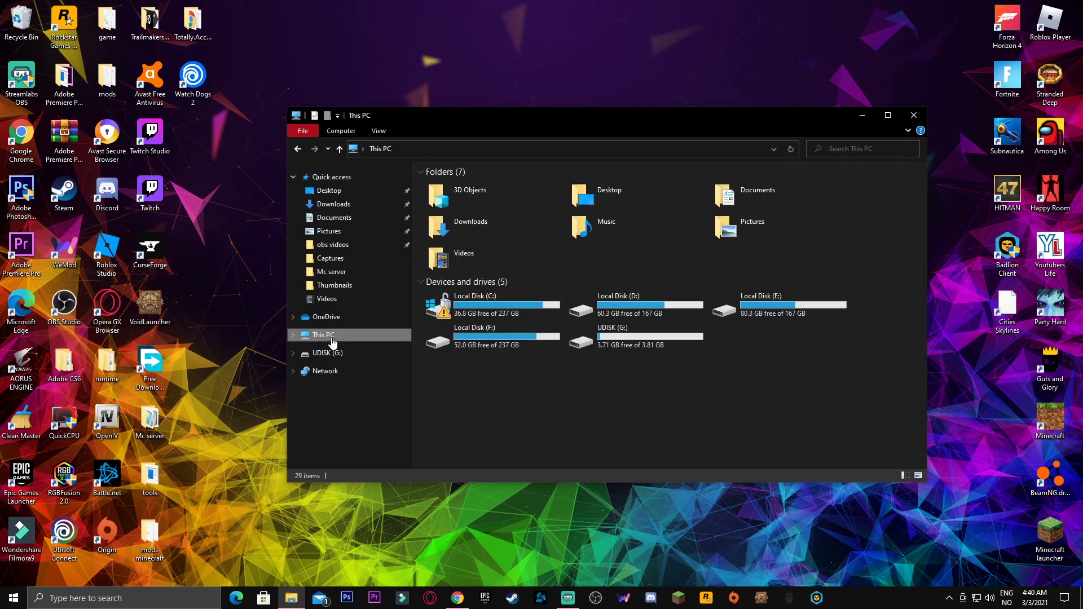
double_click(505, 334)
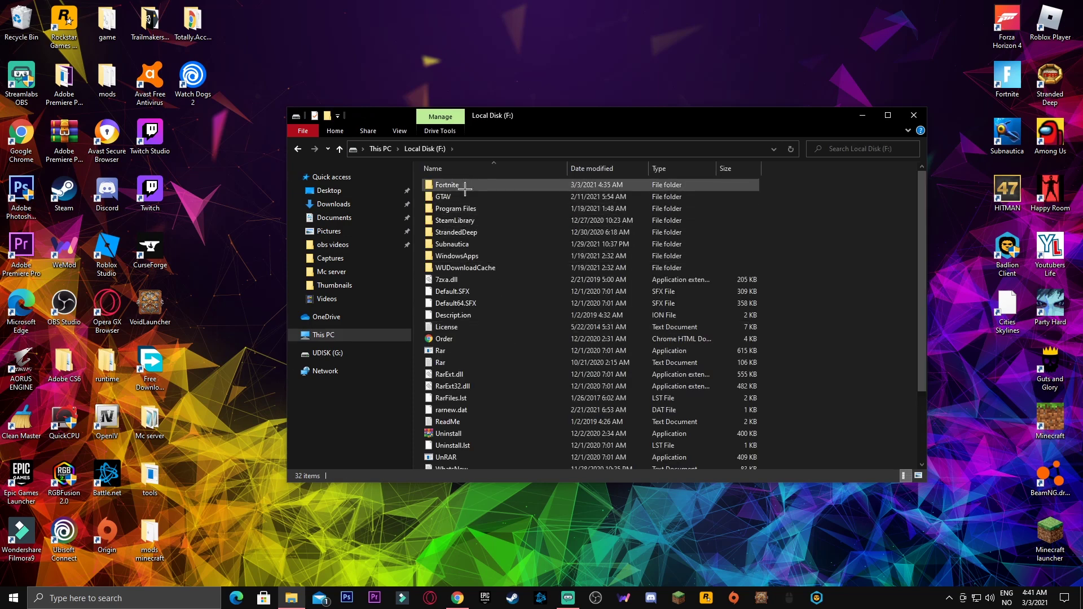
click(488, 184)
key(F2)
double_click(488, 182)
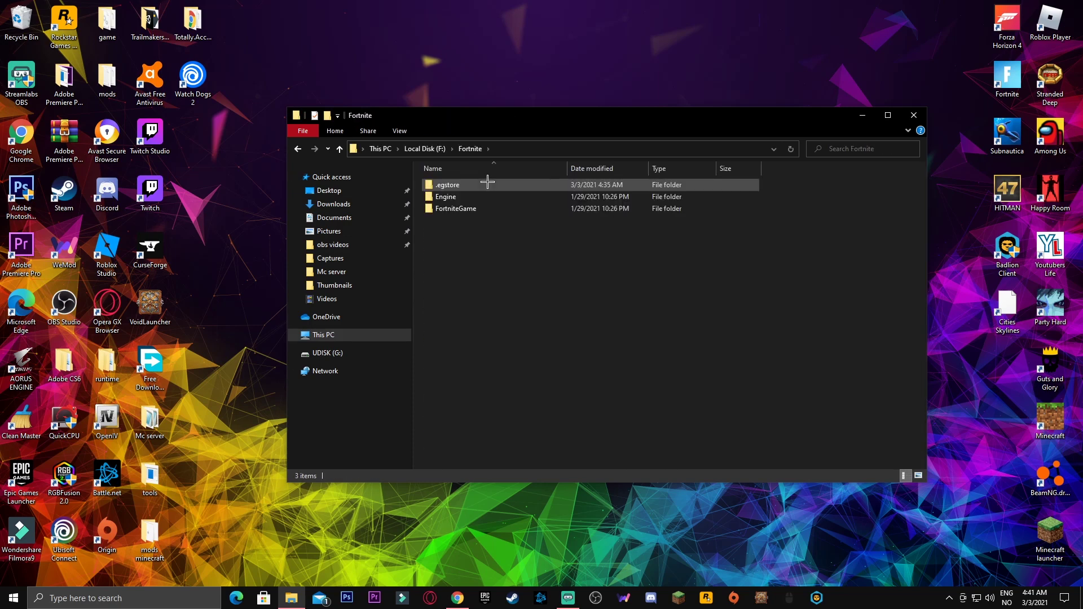
double_click(472, 210)
double_click(467, 185)
click(470, 195)
double_click(470, 193)
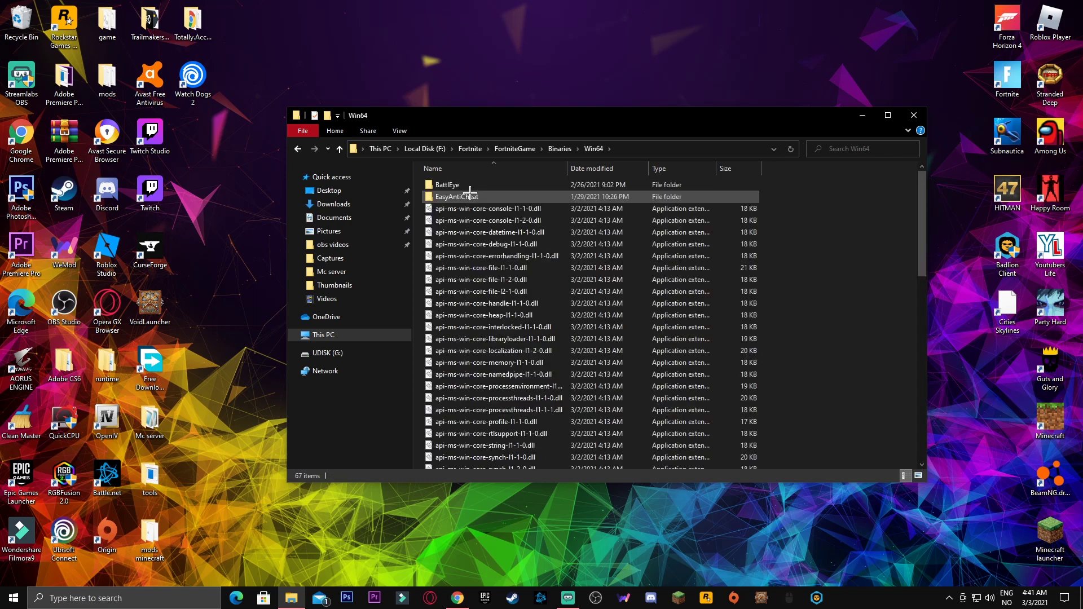
Step: Set the FortniteLauncher application's compatibility properties to run the program as an administrator and save them
scroll(491, 254, down, 8)
scroll(490, 254, down, 1)
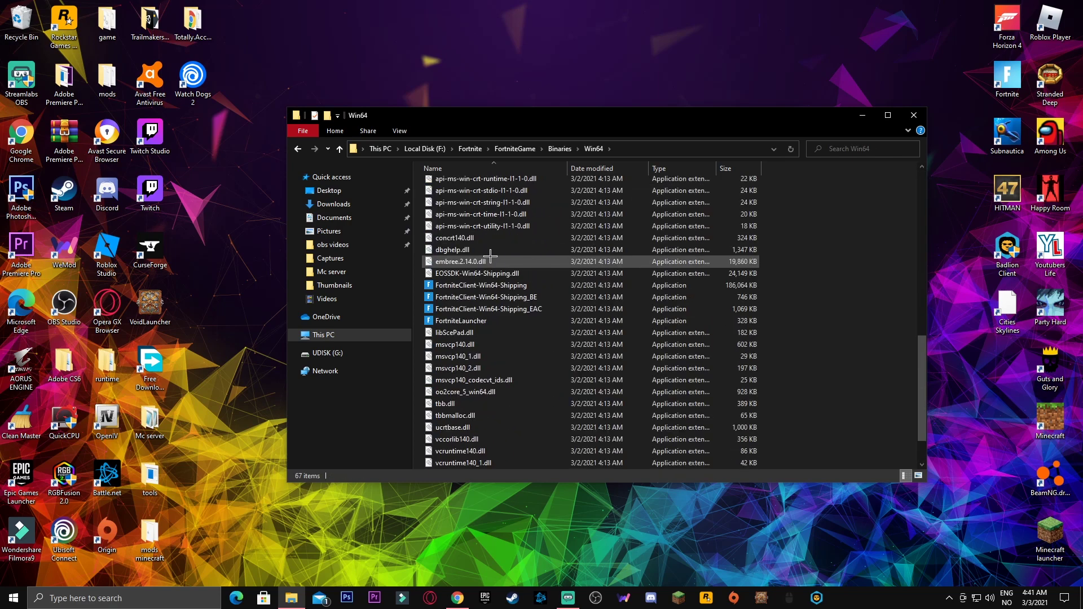
right_click(483, 322)
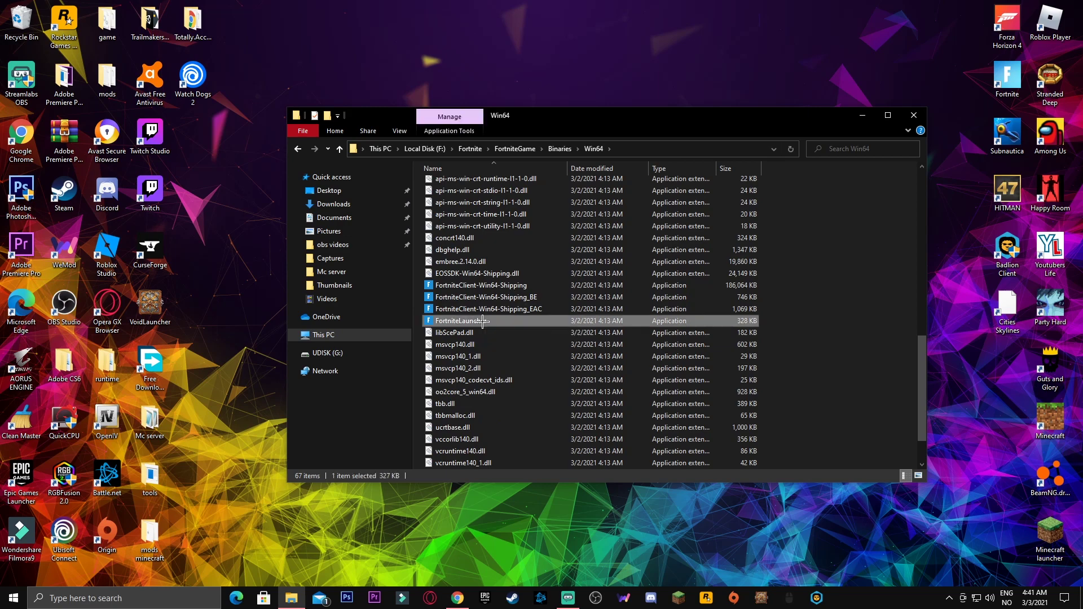
click(504, 310)
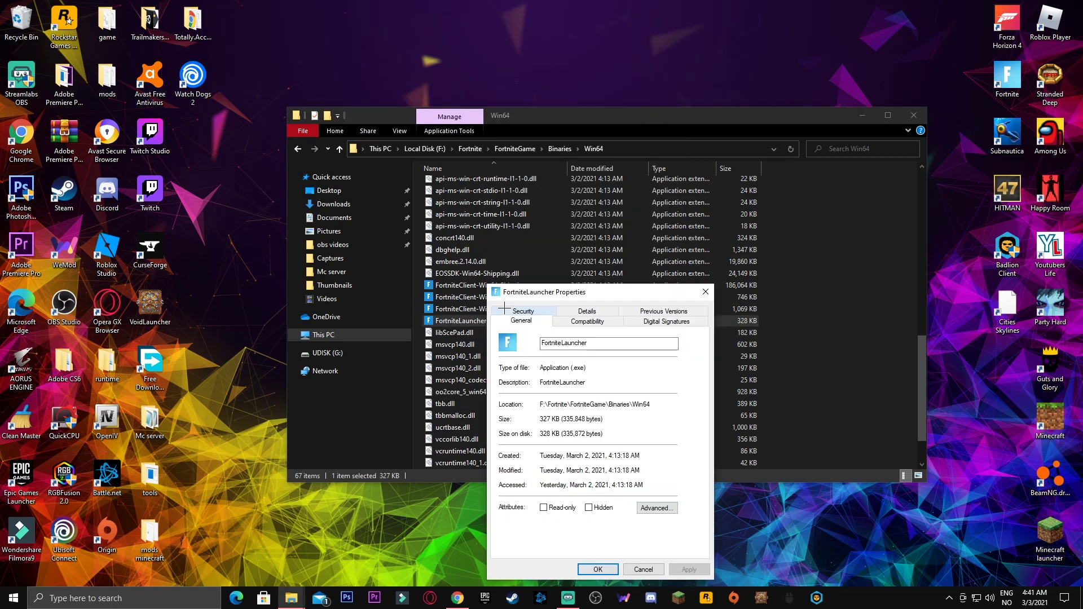
drag(543, 292, 542, 172)
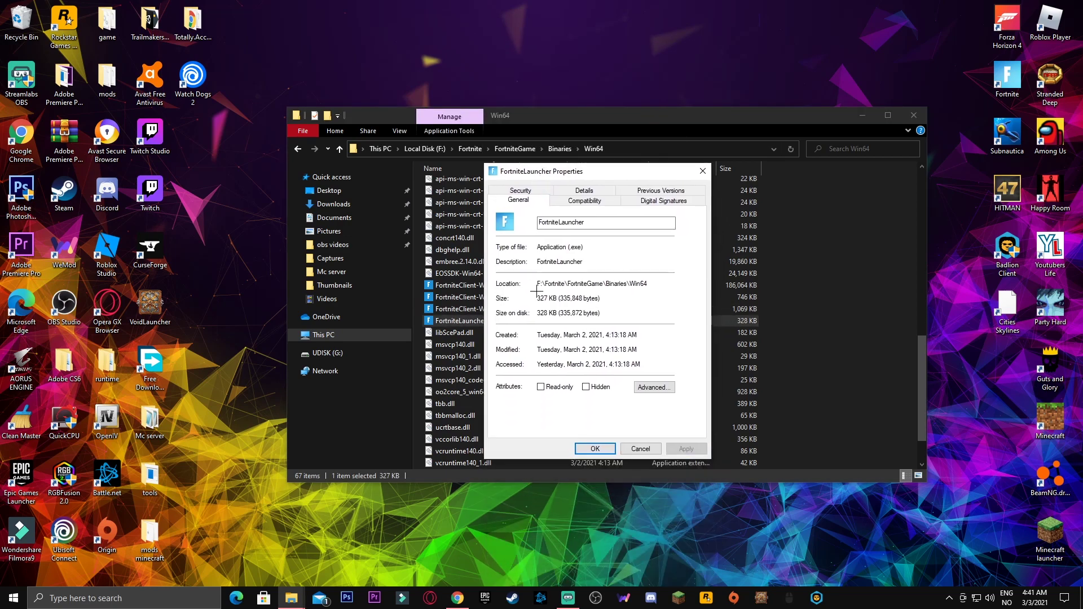
click(570, 201)
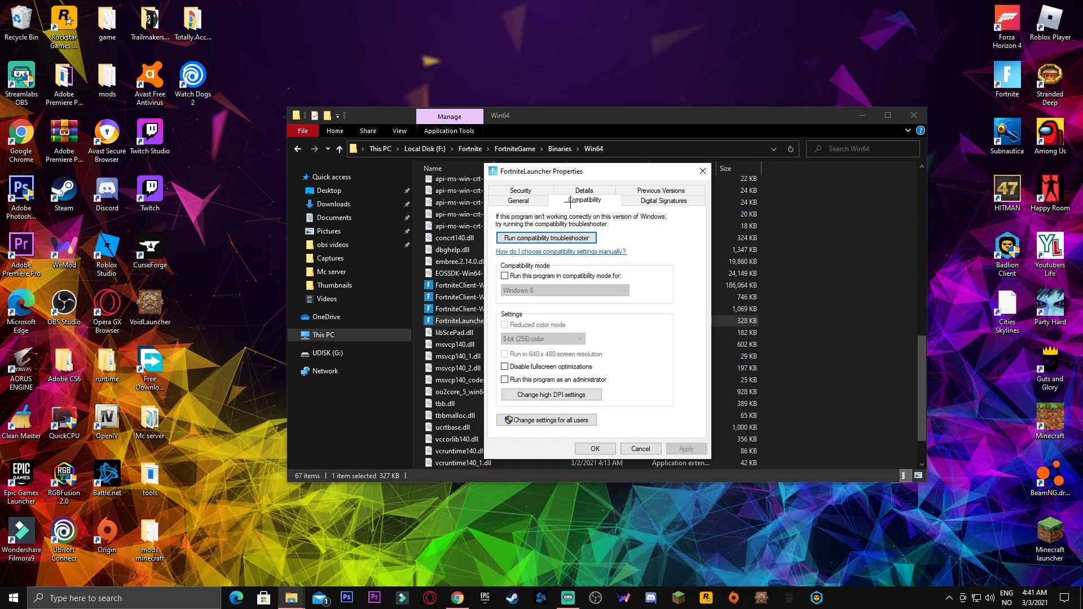
click(505, 380)
click(596, 448)
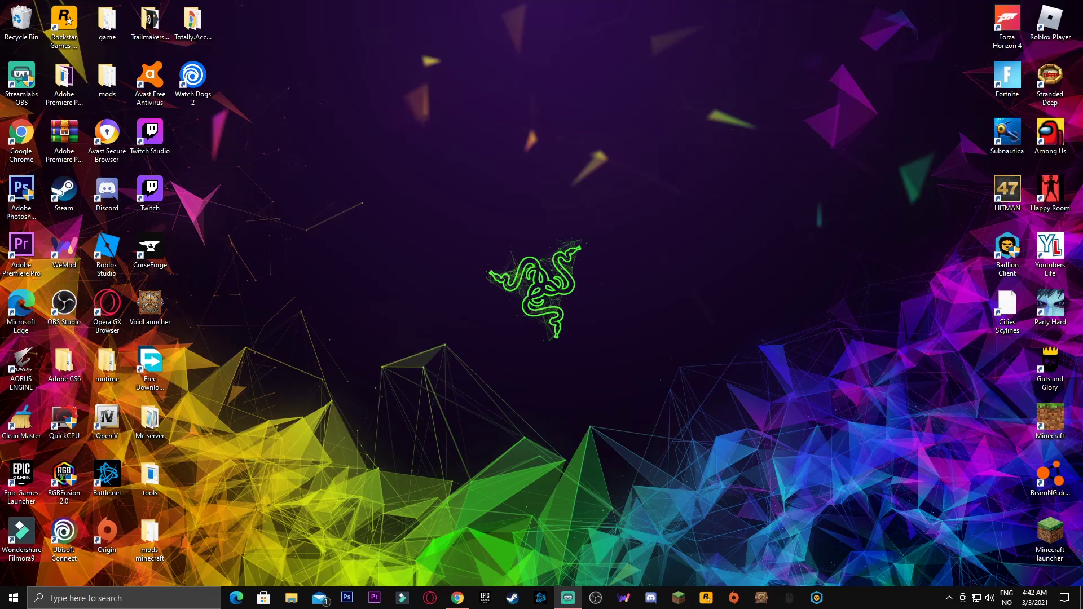
Step: In a new File Explorer window, go to %appdata% and open the Local folder inside AppData
click(292, 599)
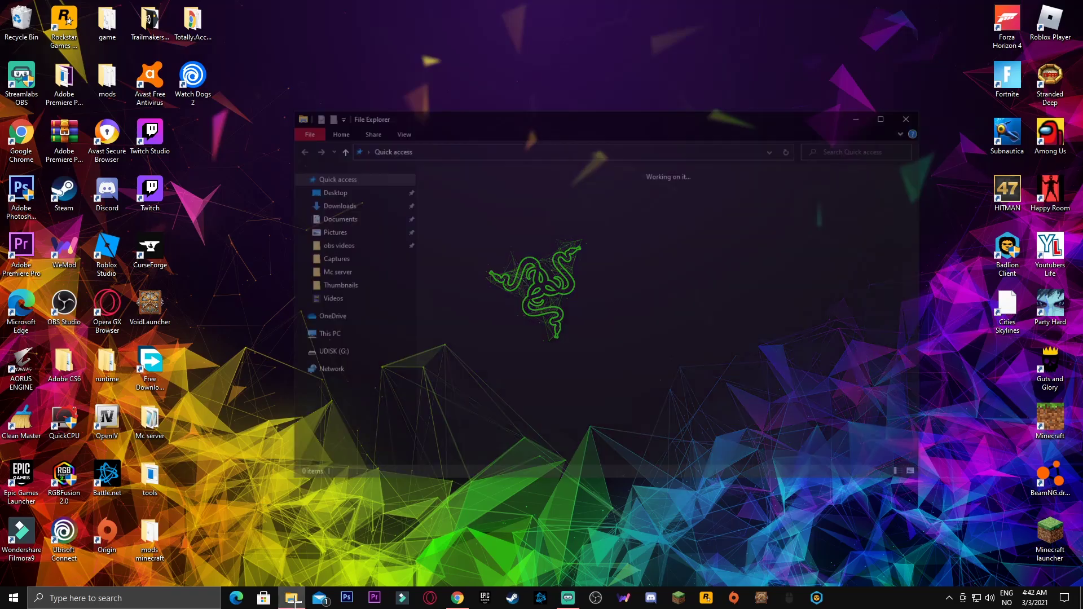
click(448, 149)
key(BackSpace)
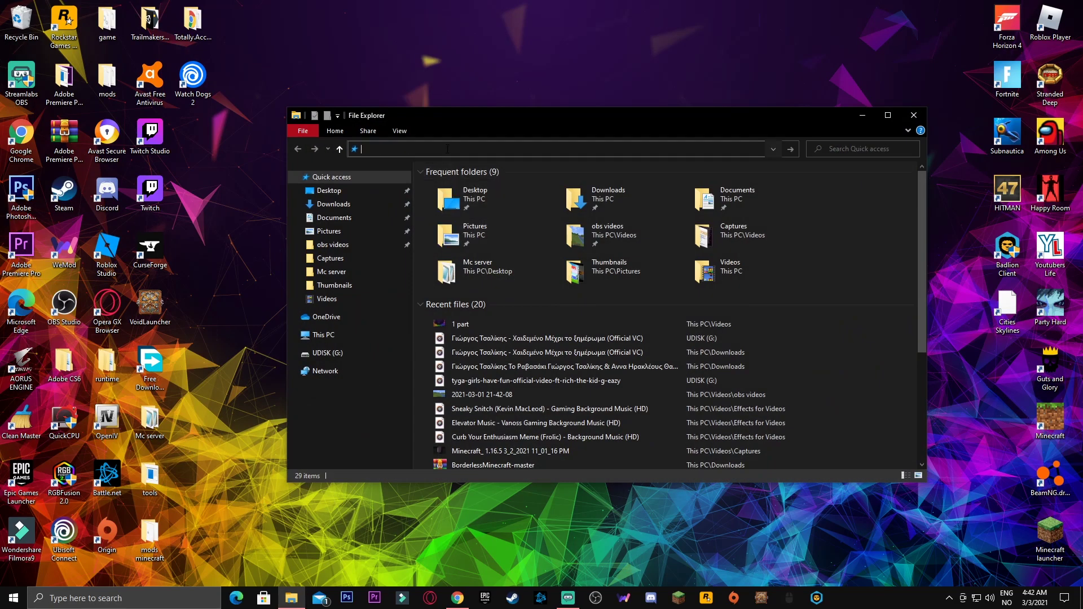
text(%appdata%)
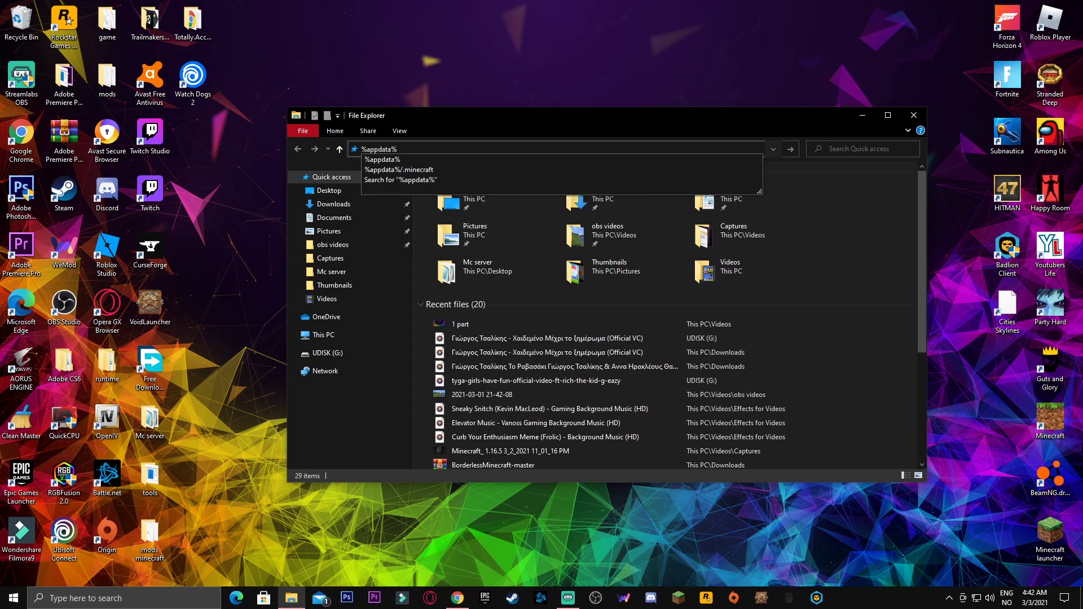
key(Return)
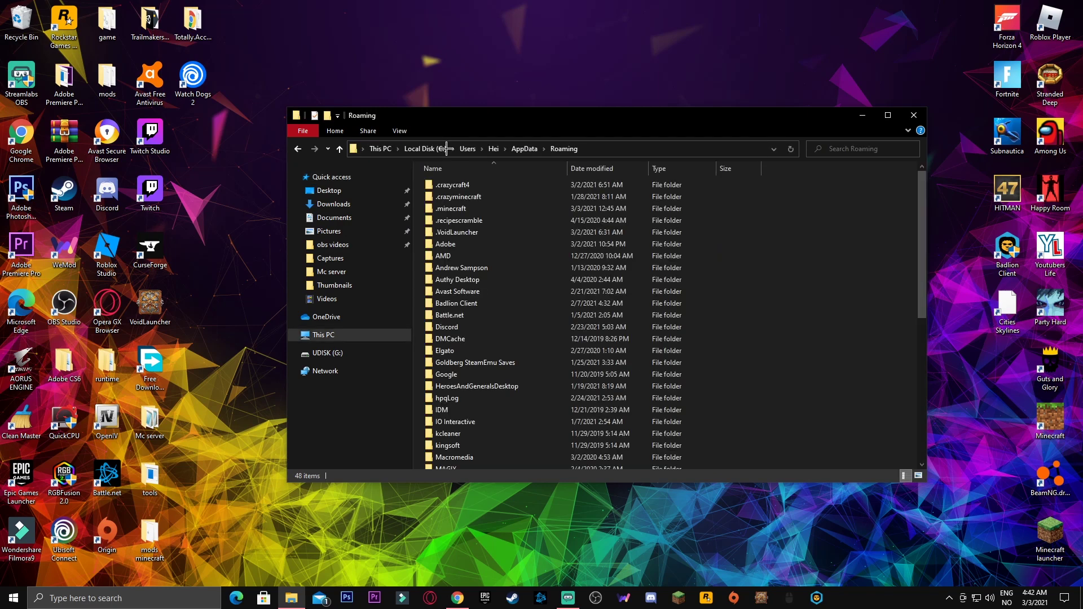
click(524, 148)
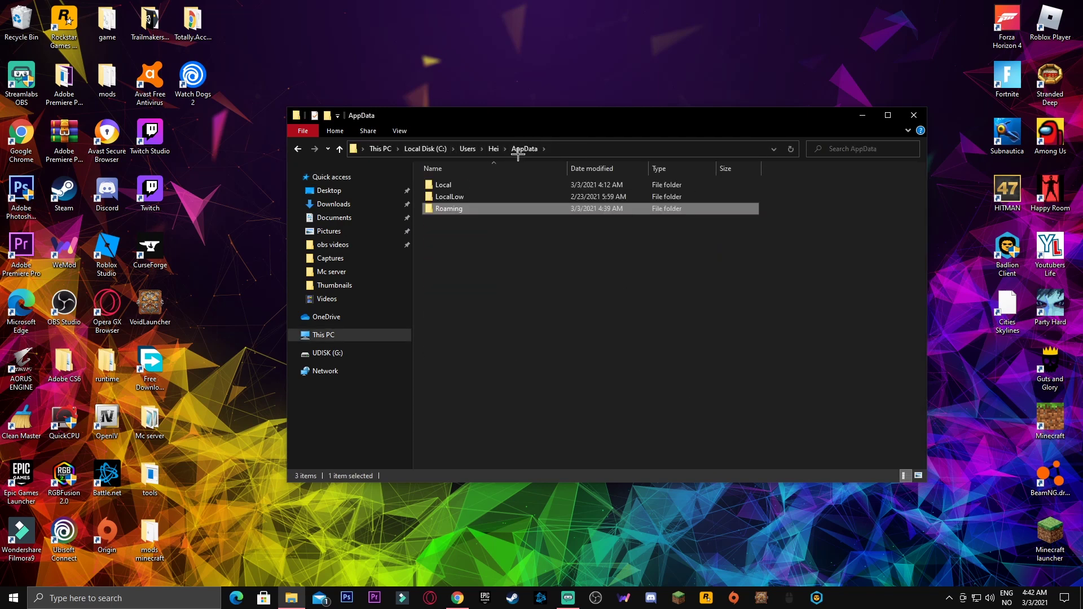
double_click(473, 180)
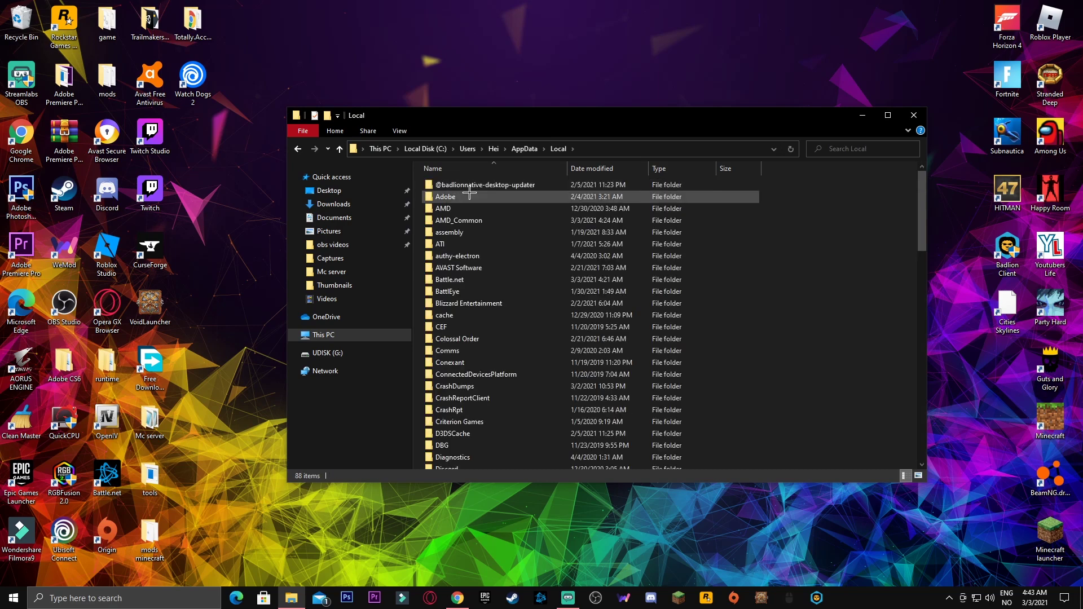
Step: Look inside the Epic Games and FortniteGame folders in AppData\Local and show the Delete option for FortniteGame without deleting it
scroll(469, 333, down, 3)
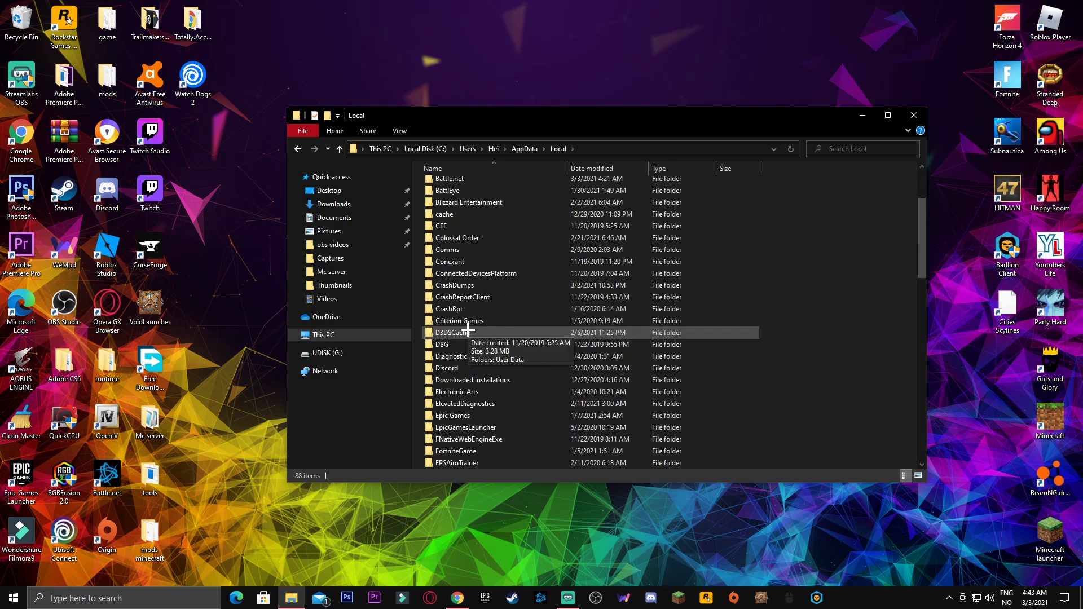
double_click(476, 416)
click(298, 148)
scroll(480, 361, down, 2)
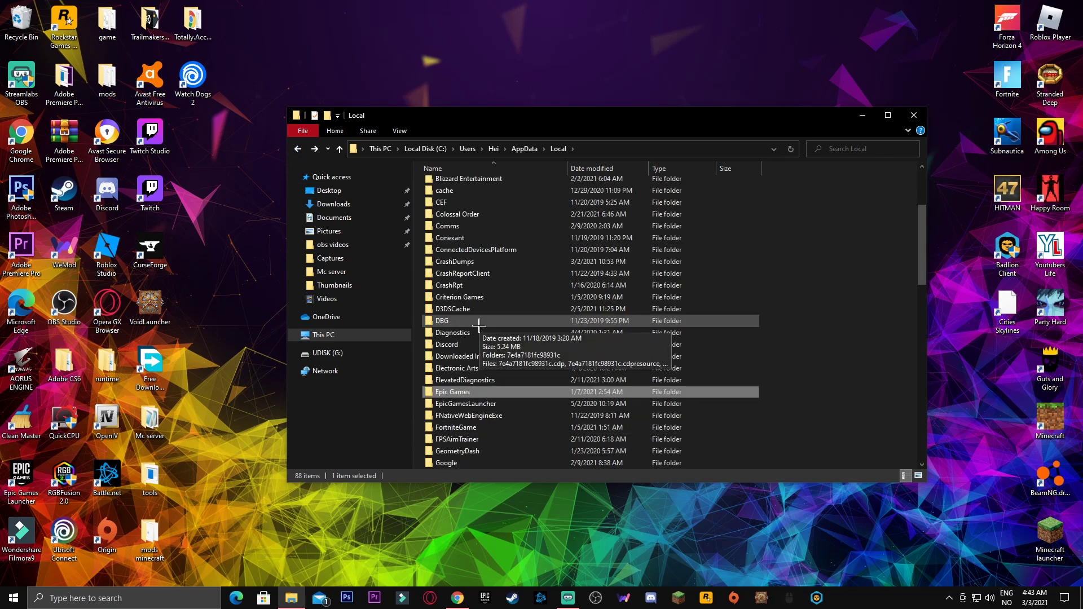
double_click(470, 430)
click(298, 149)
scroll(469, 394, down, 2)
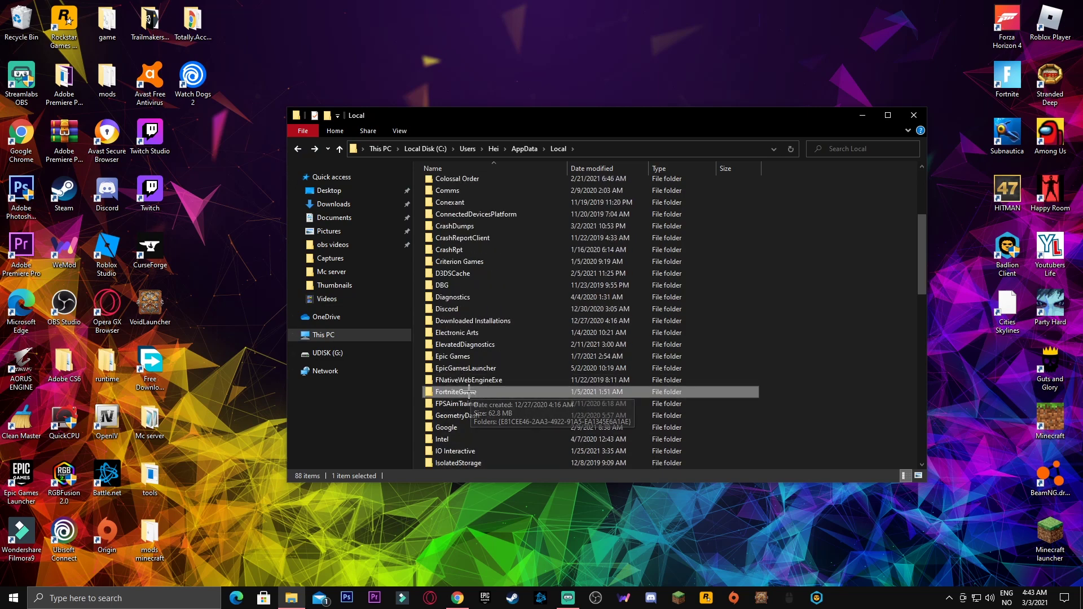
right_click(475, 391)
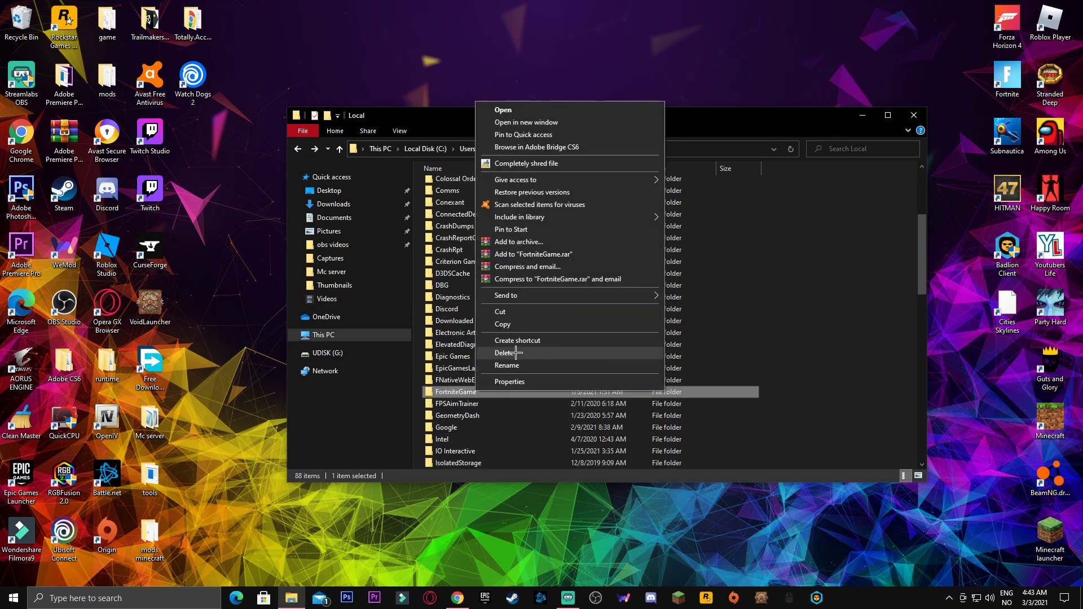
click(848, 230)
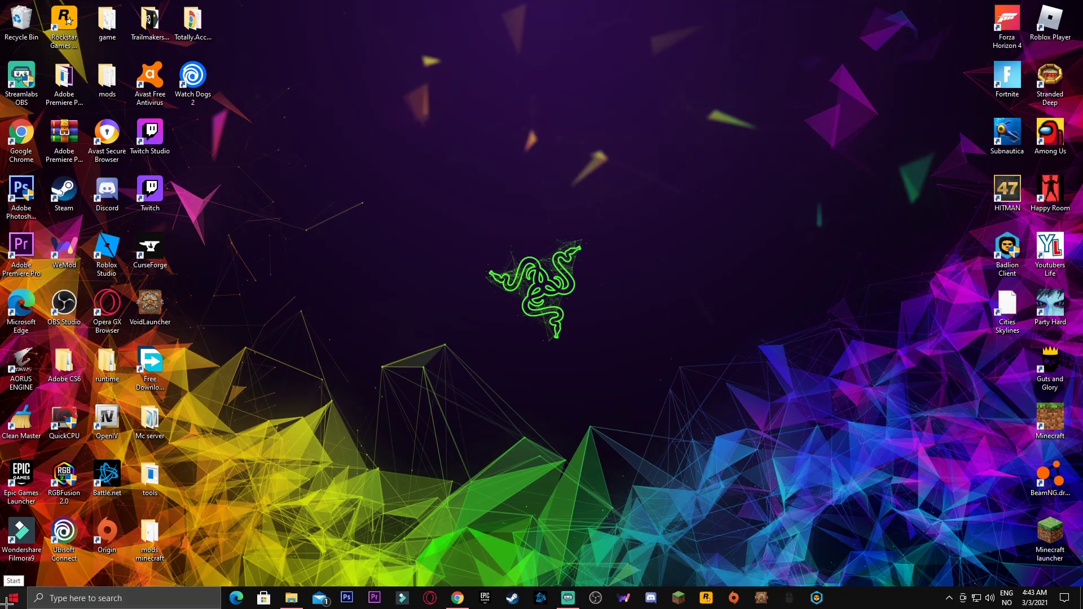
Step: Find Add or remove programs in Windows, search the installed apps for epic games, and select Epic Games Launcher
click(8, 600)
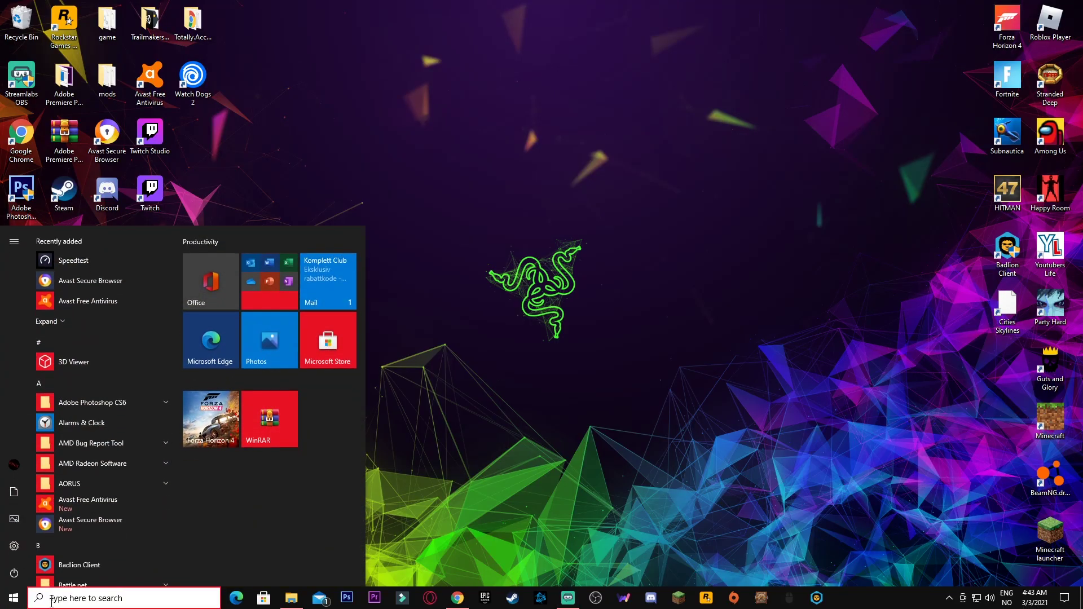
text(prog)
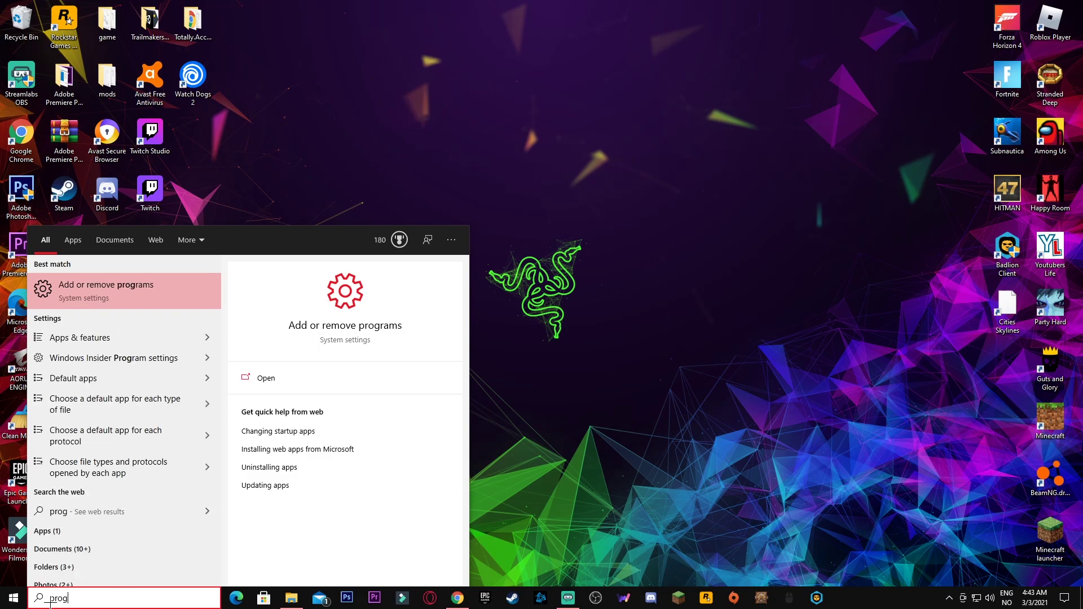
click(128, 289)
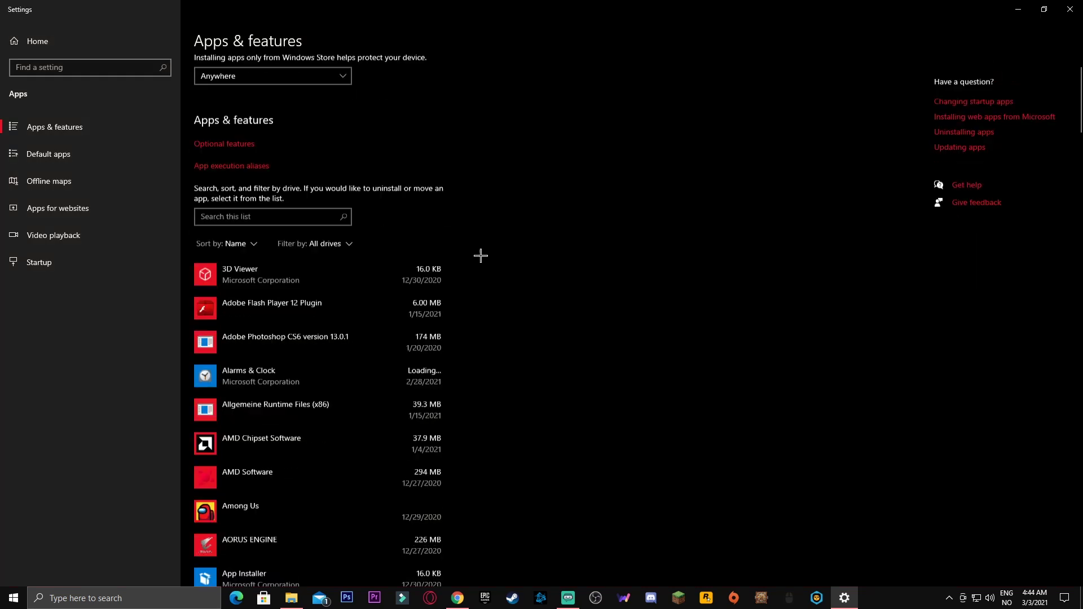
click(269, 251)
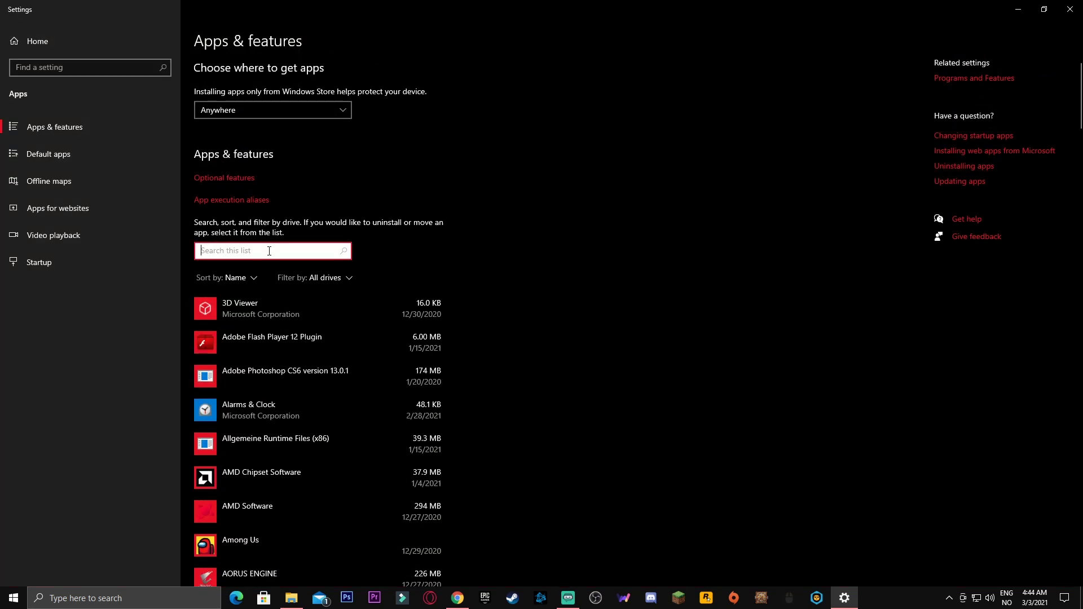
text(epic games)
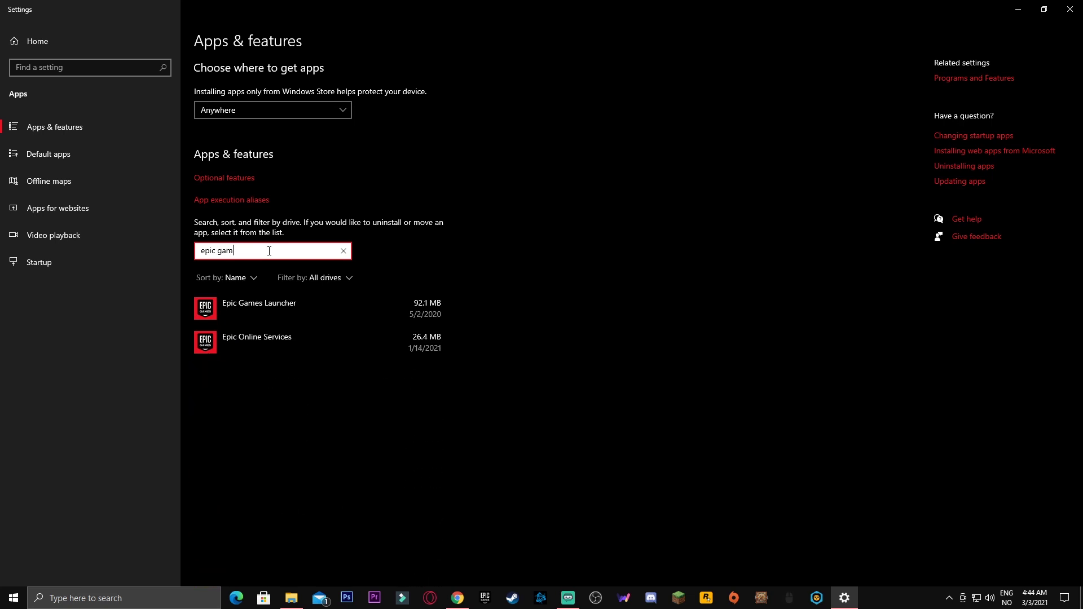
click(322, 307)
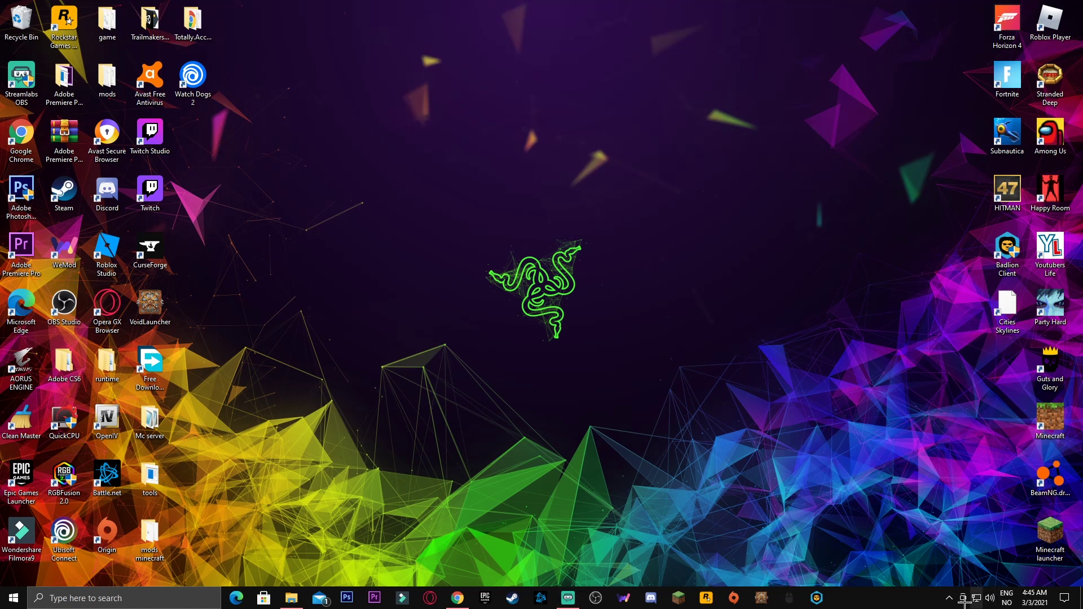
Step: Exit the Epic Games Launcher that is running in the background
click(949, 598)
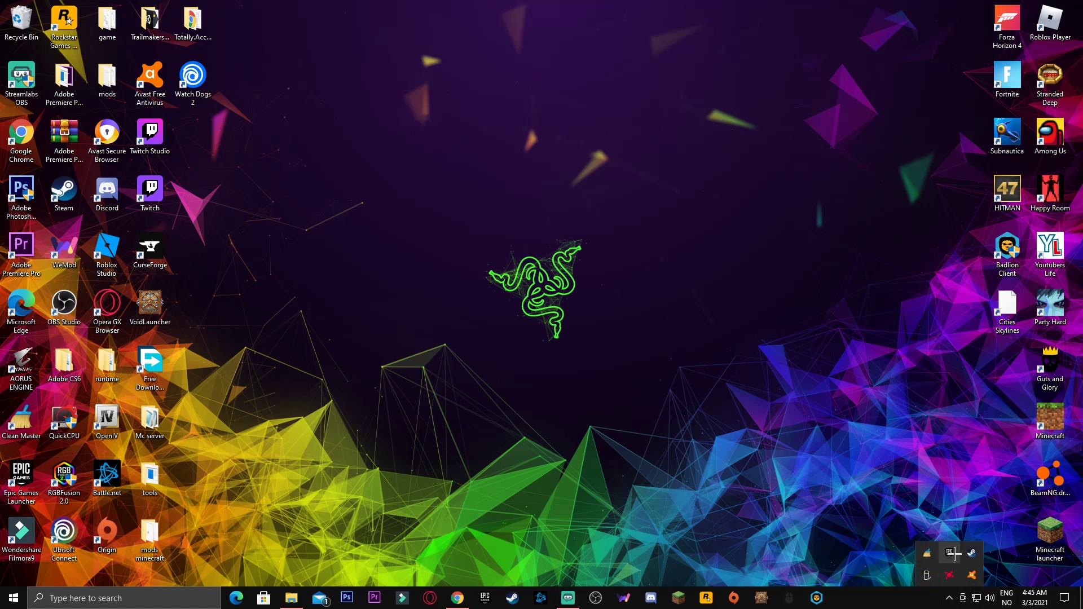
right_click(949, 553)
click(972, 546)
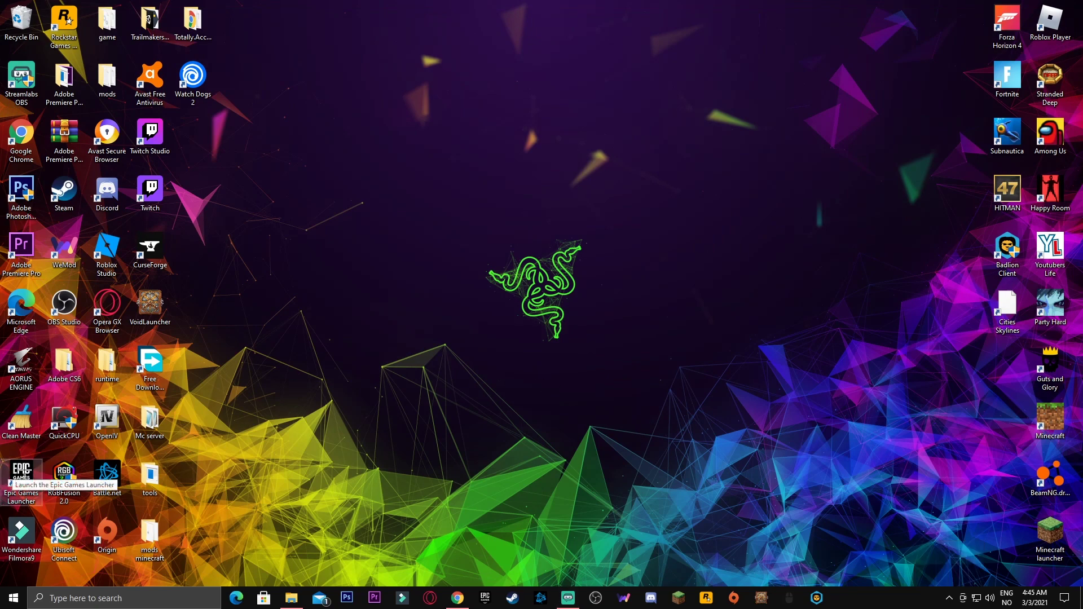
Step: Run the desktop's Epic Games Launcher shortcut as administrator, allow it to make changes, and close the launcher once it has loaded
right_click(24, 478)
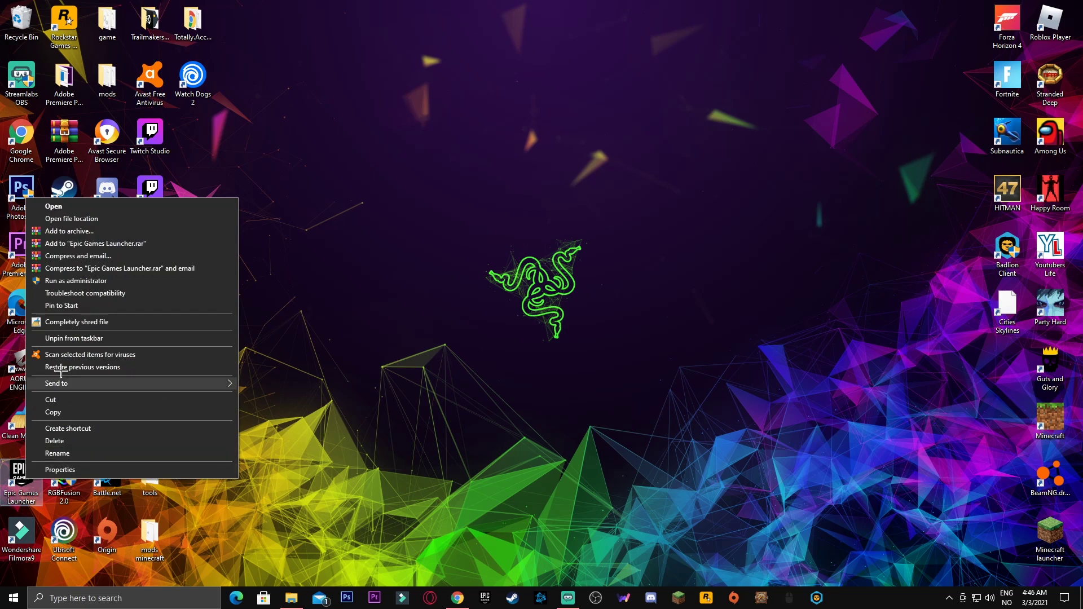
click(84, 281)
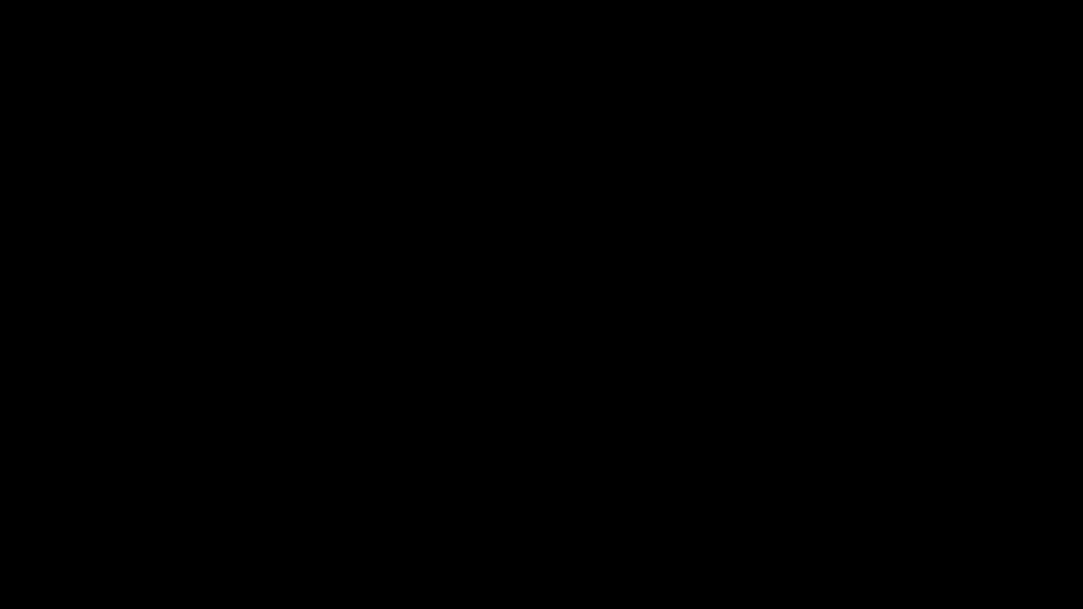
click(473, 374)
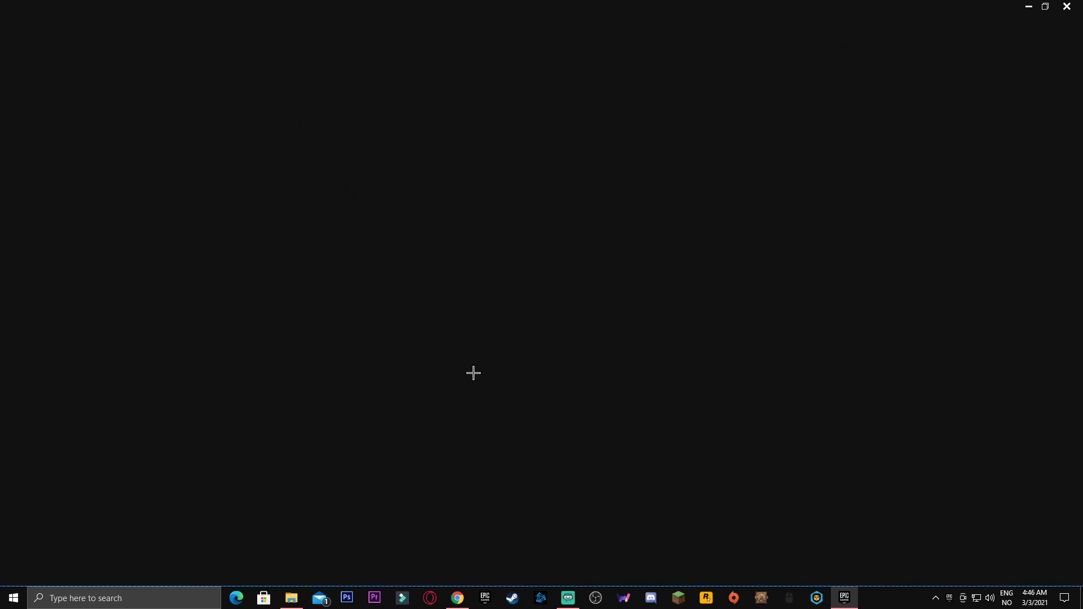
click(1034, 567)
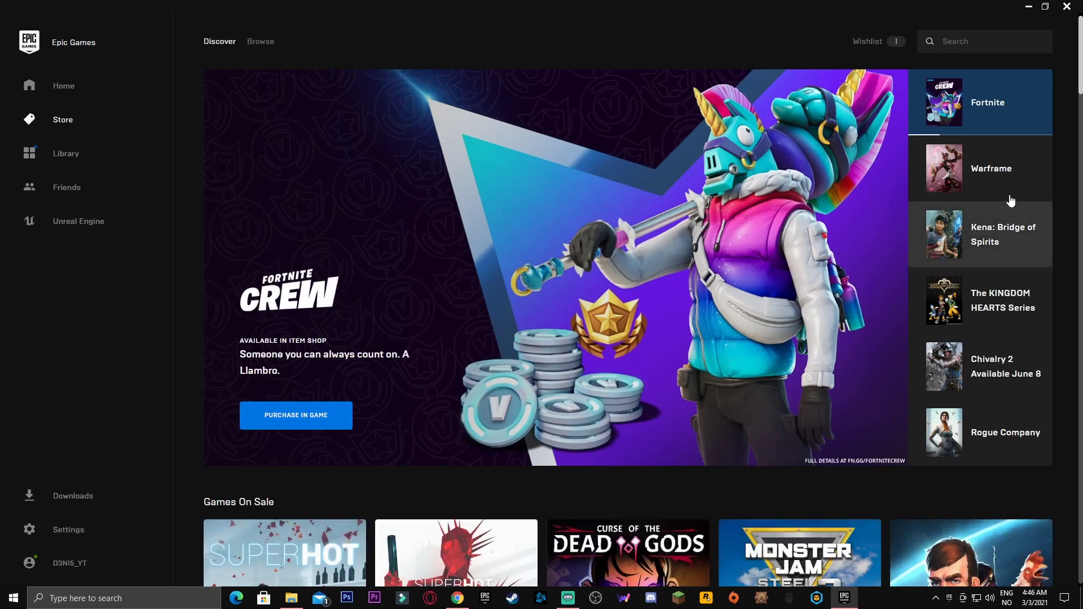
click(1068, 6)
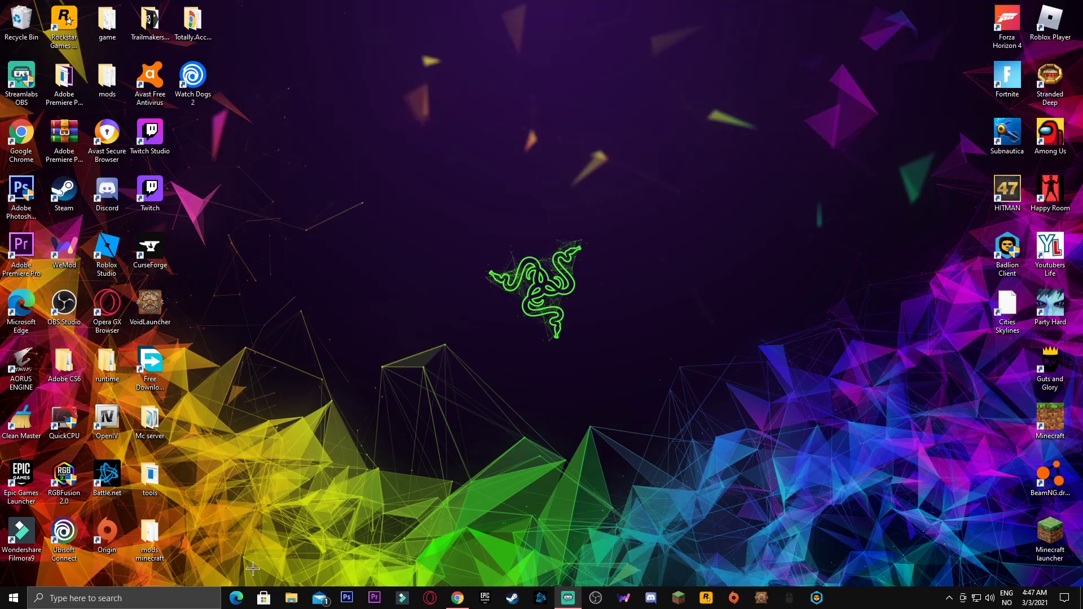
Step: In a new File Explorer window, browse Local Disk (F:) to Fortnite\FortniteGame\Binaries\Win64
click(291, 598)
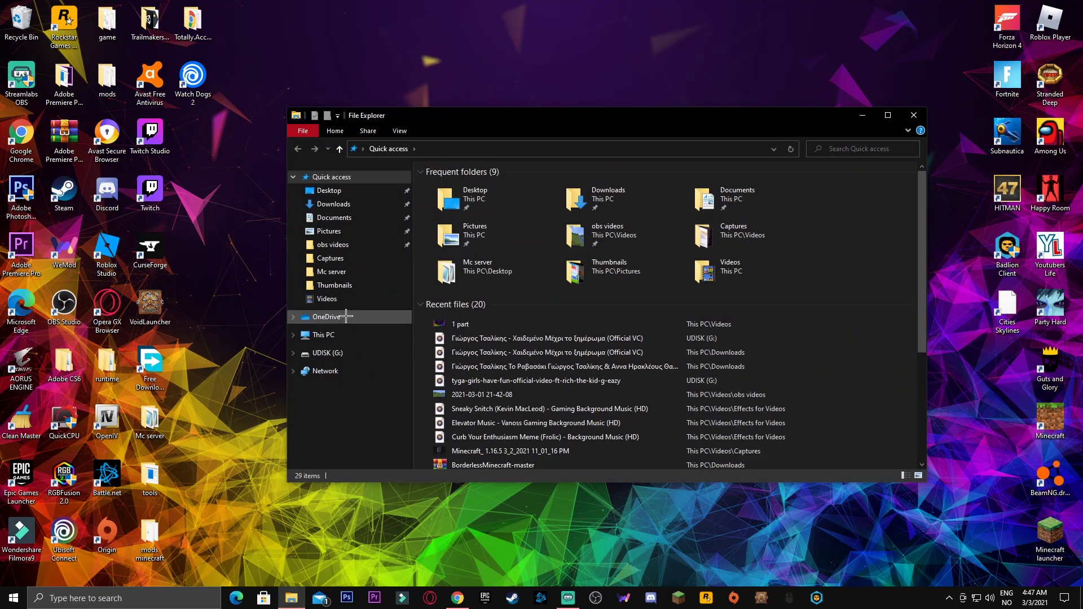
click(338, 334)
double_click(516, 338)
double_click(464, 180)
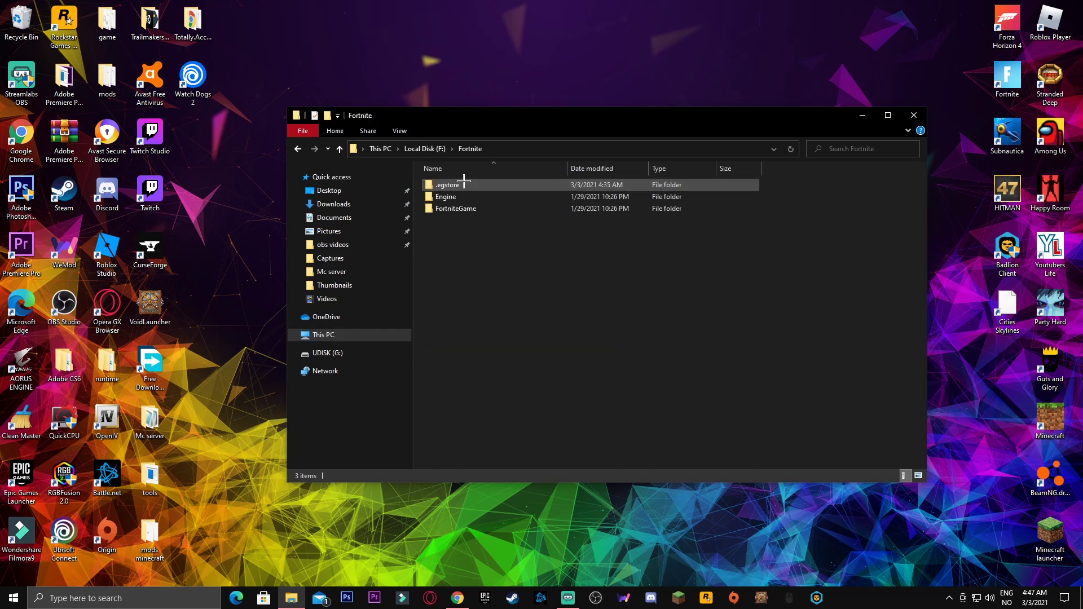
double_click(456, 208)
double_click(455, 184)
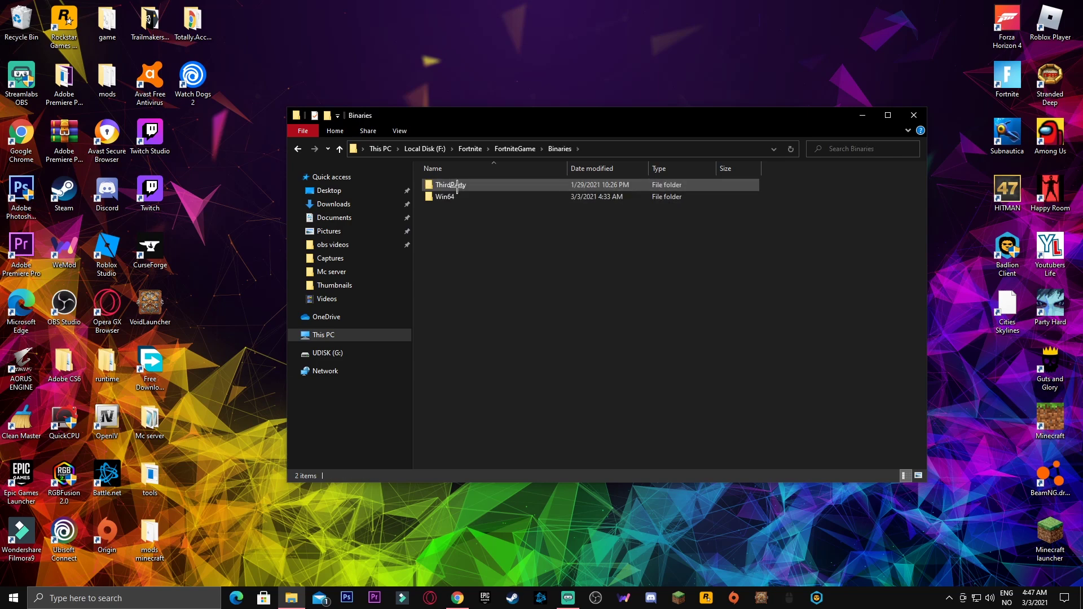
double_click(456, 196)
Step: Set the FortniteLauncher application's properties to run in compatibility mode for Windows 8 and save them
scroll(480, 238, down, 13)
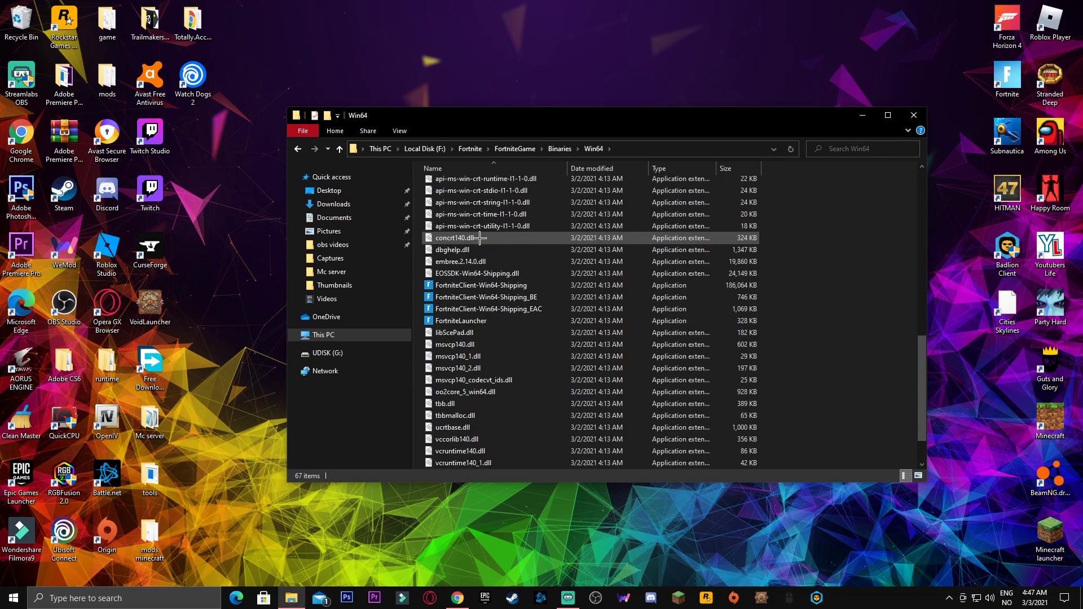
right_click(475, 320)
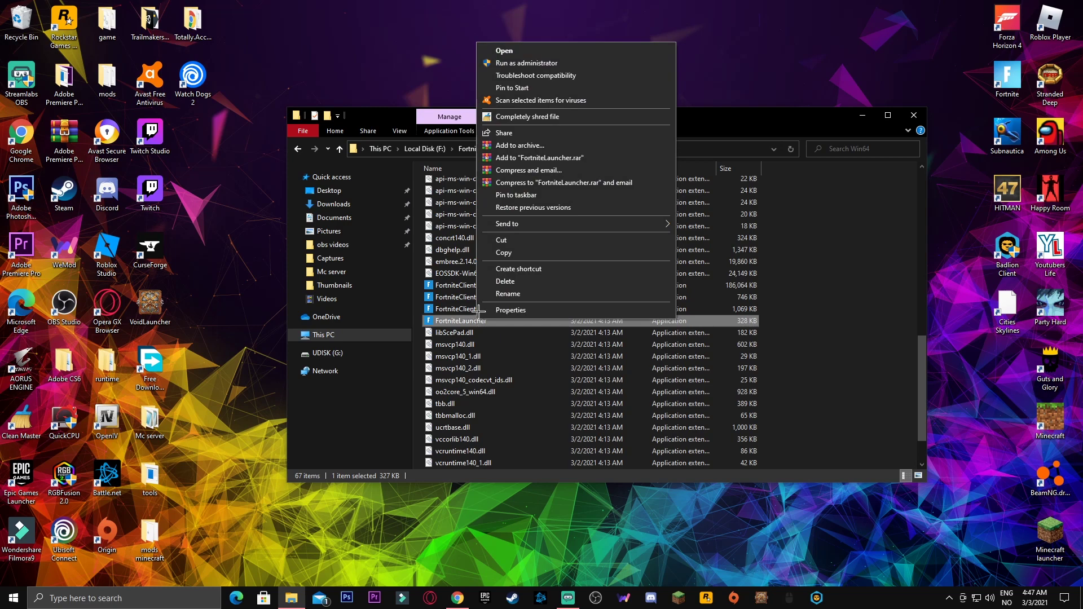
click(511, 310)
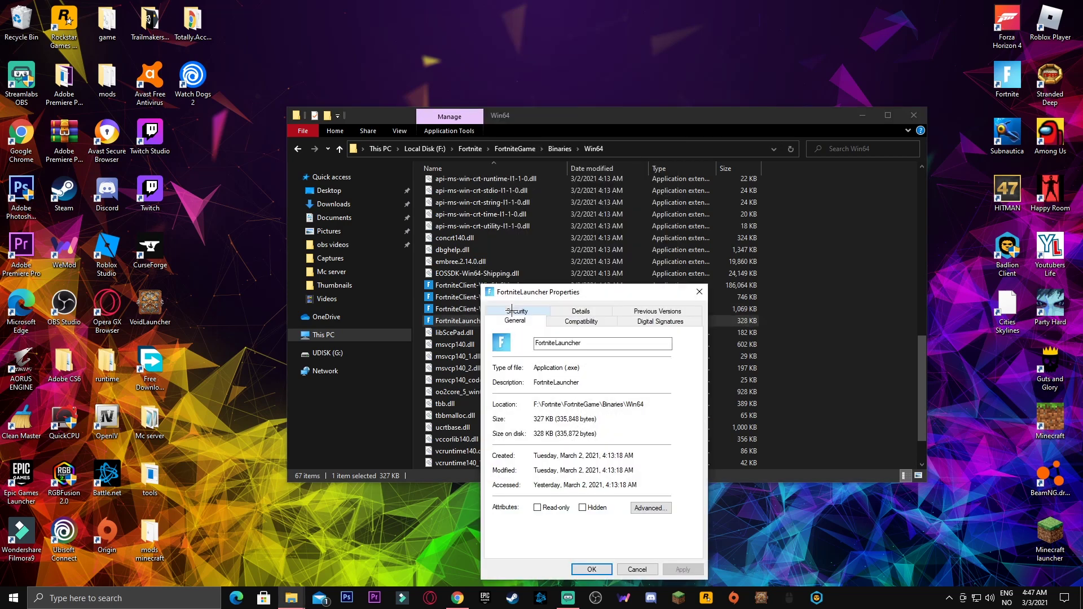
drag(553, 292, 565, 196)
click(588, 226)
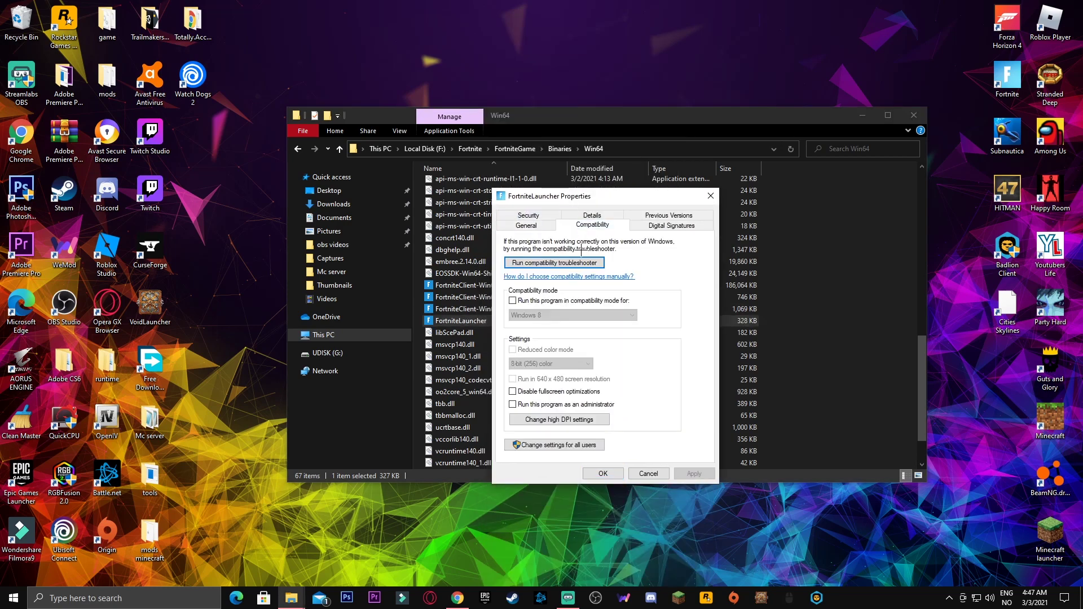
click(513, 301)
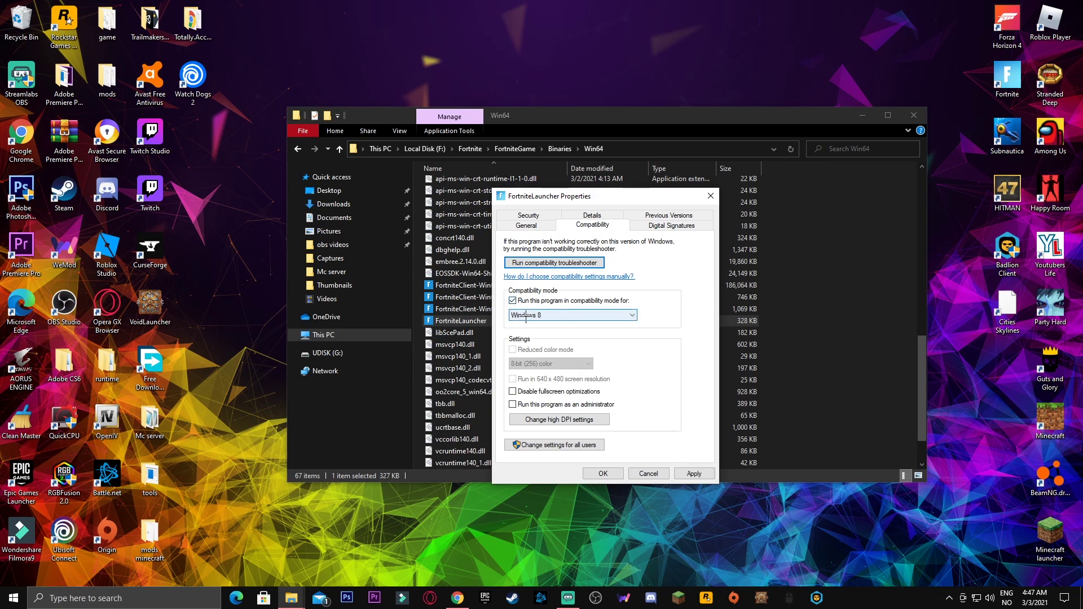
click(689, 474)
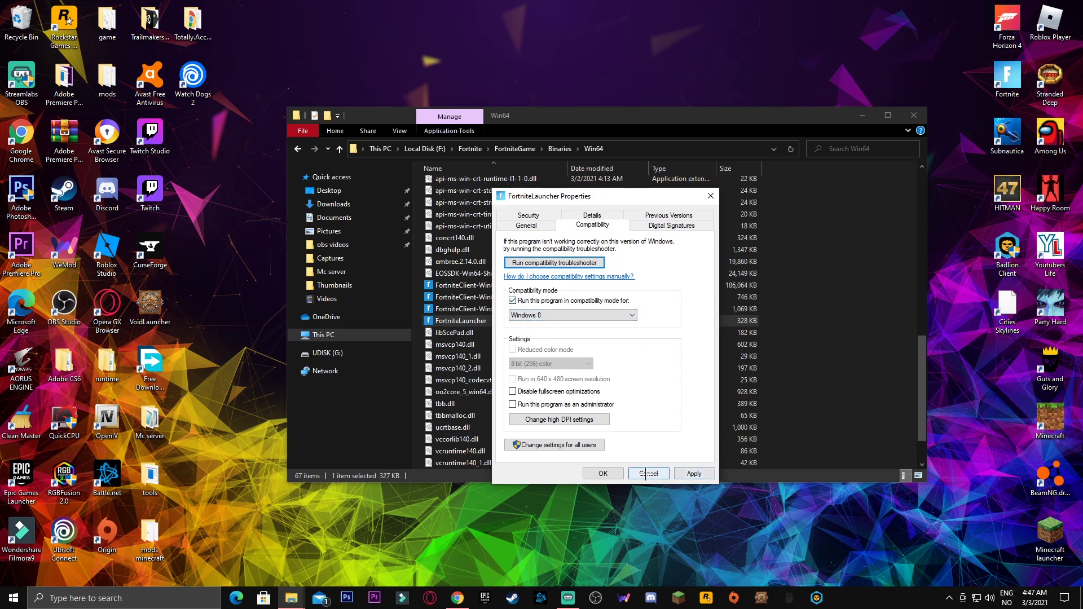
click(603, 474)
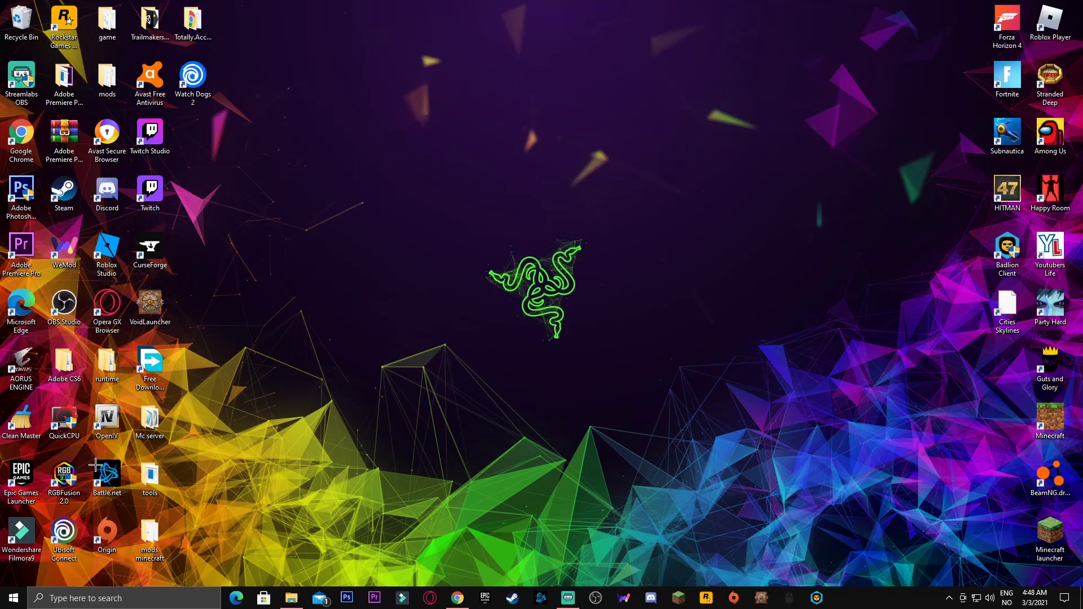
Step: Launch the Epic Games Launcher and expand the Fortnite entry under Manage Games in its settings
double_click(22, 481)
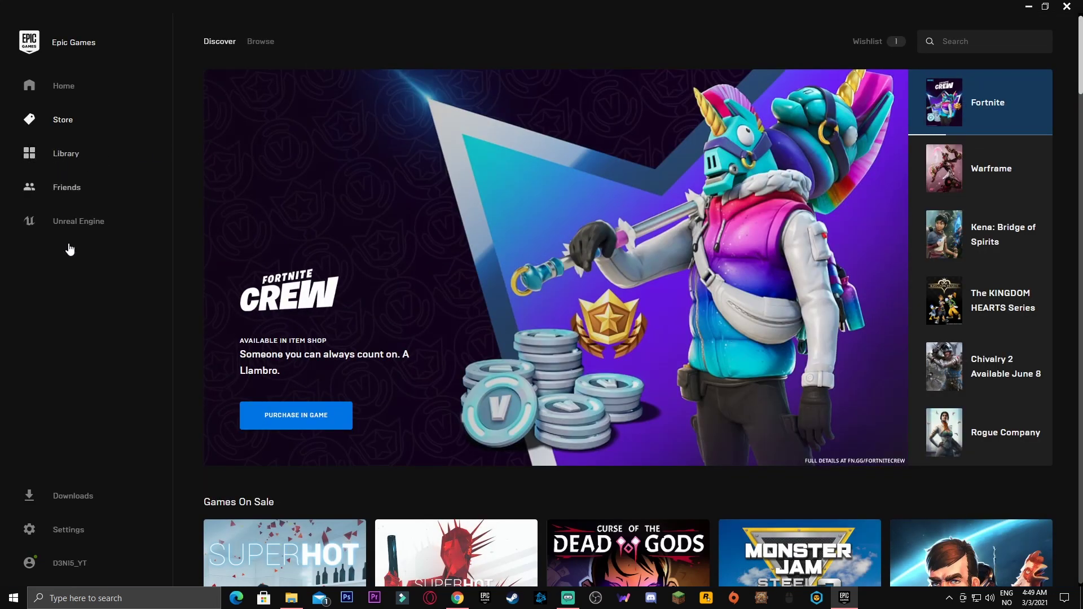
click(63, 530)
scroll(117, 336, down, 4)
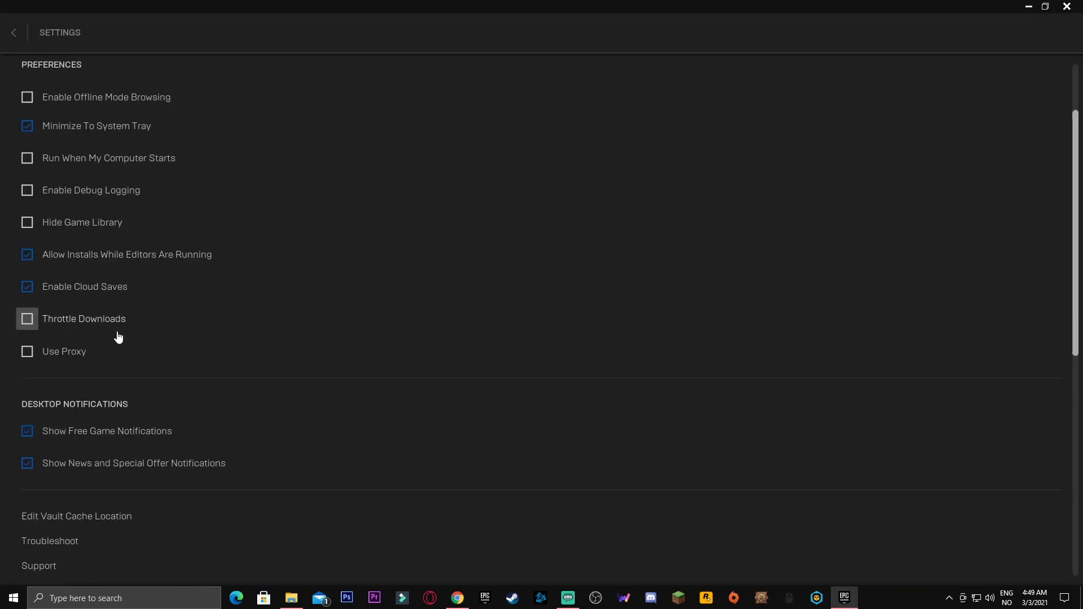
scroll(118, 337, down, 8)
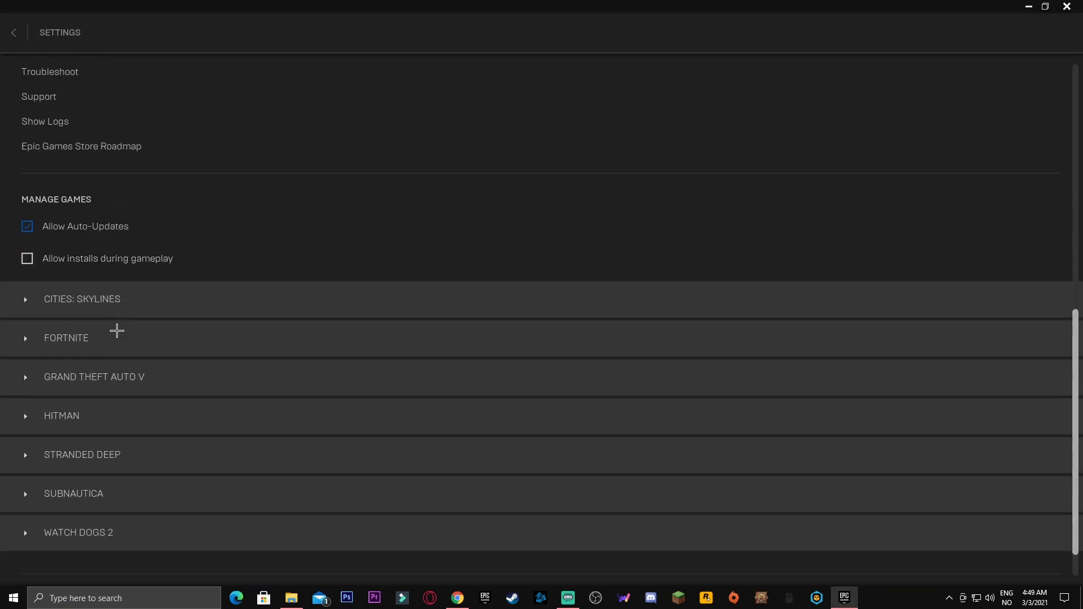
click(26, 290)
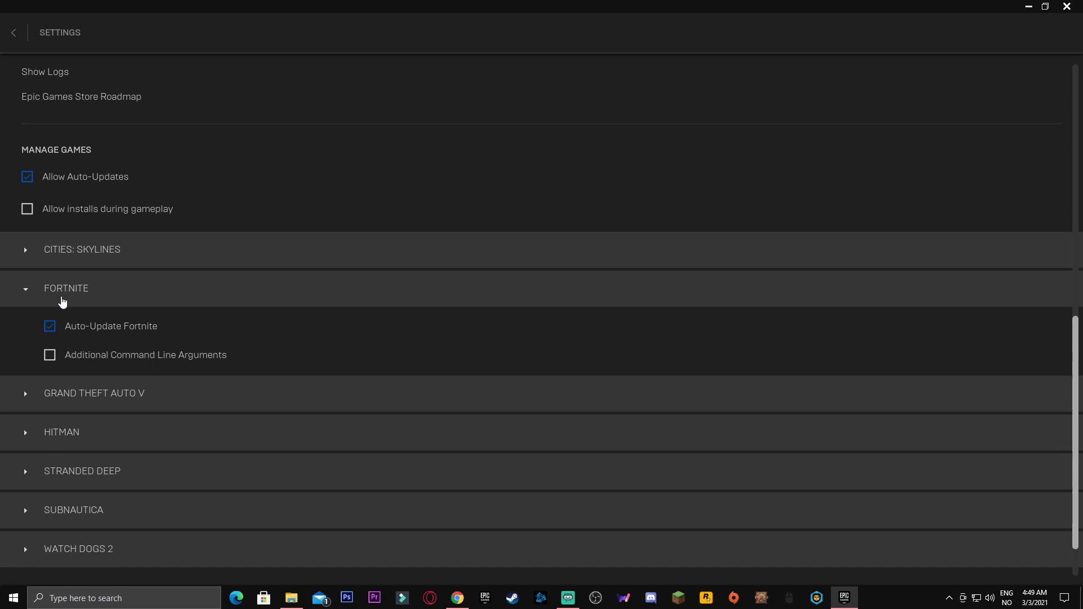
Step: Enable Additional Command Line Arguments for Fortnite and enter d3d11111 as the argument
scroll(61, 301, down, 1)
click(49, 320)
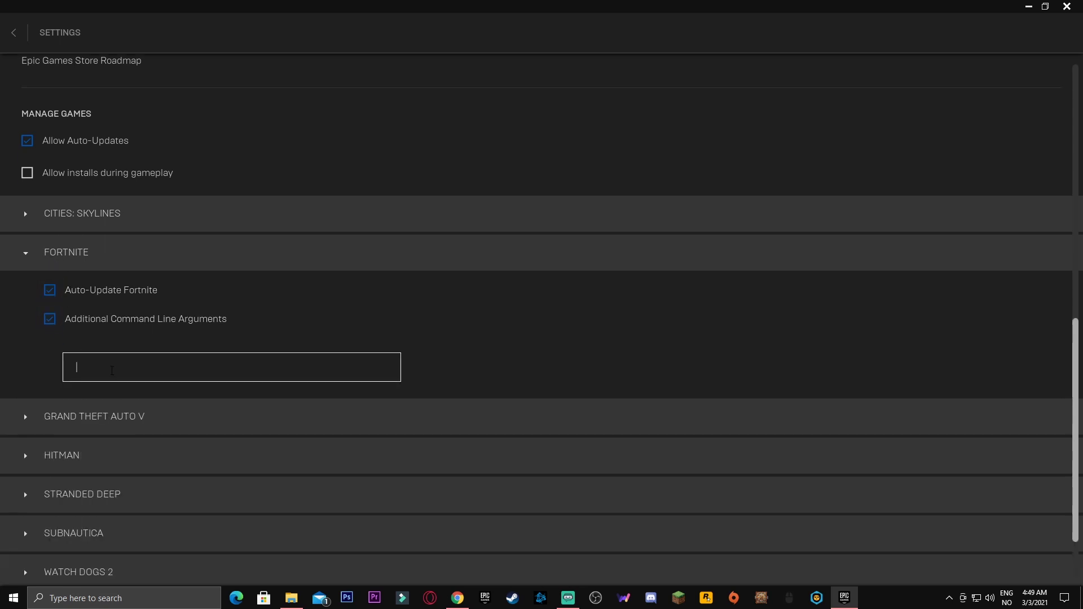
text(d3d11111)
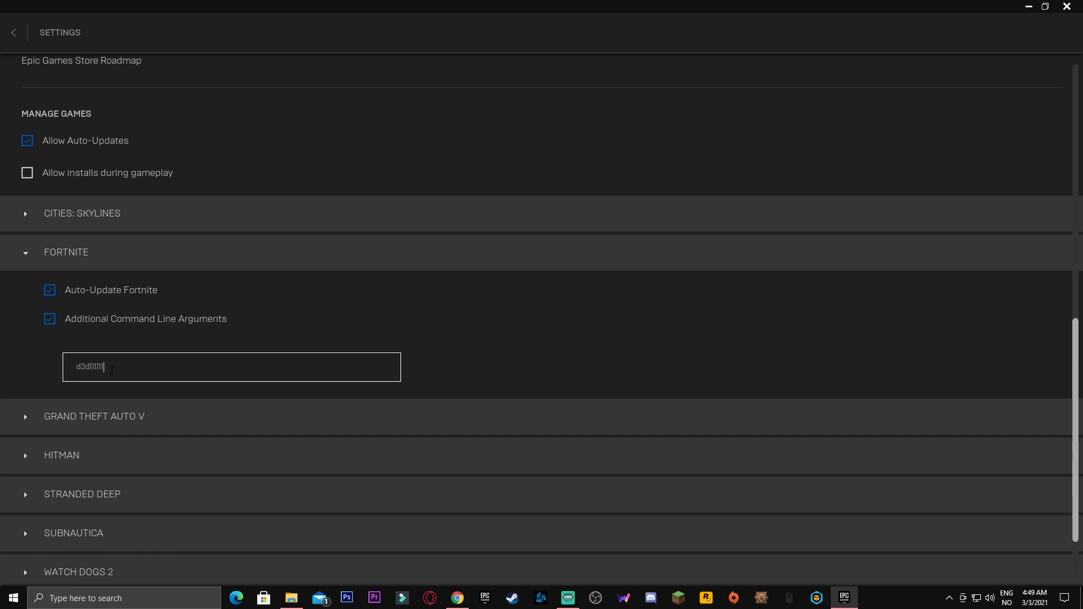